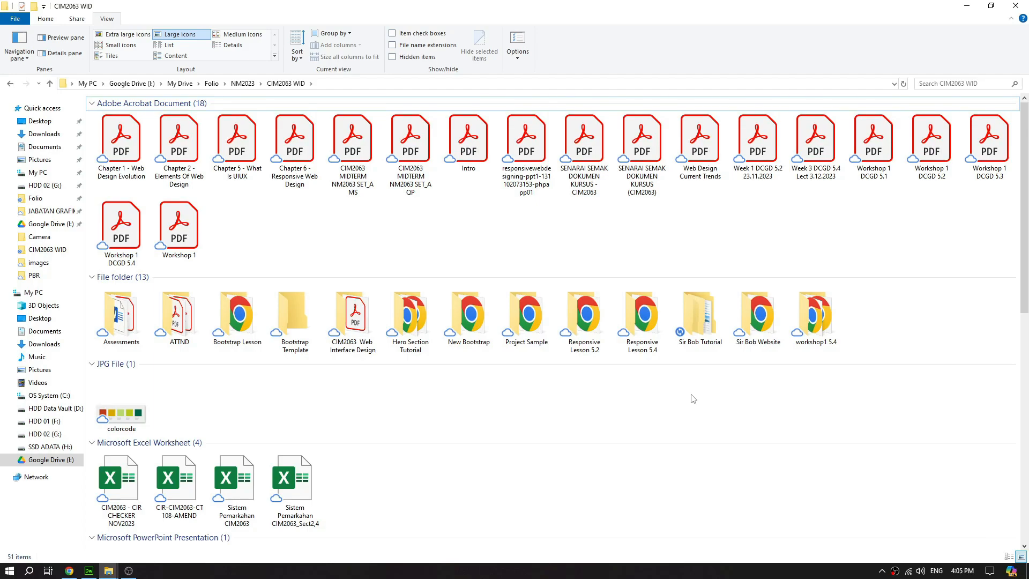
Look through the heroBG and logo-01 images in the images folder of Sir Bob Tutorial
double_click(690, 342)
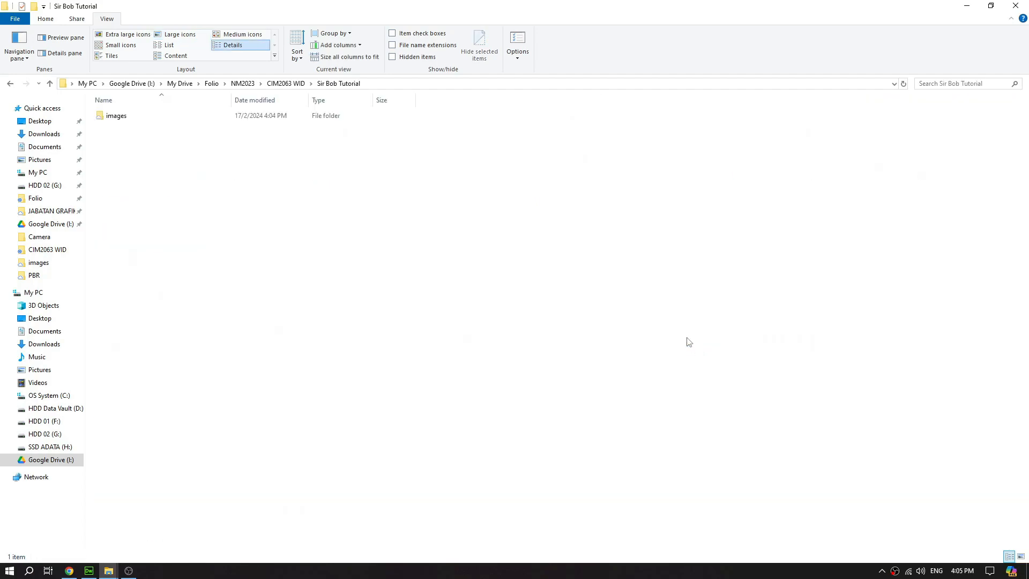
double_click(115, 117)
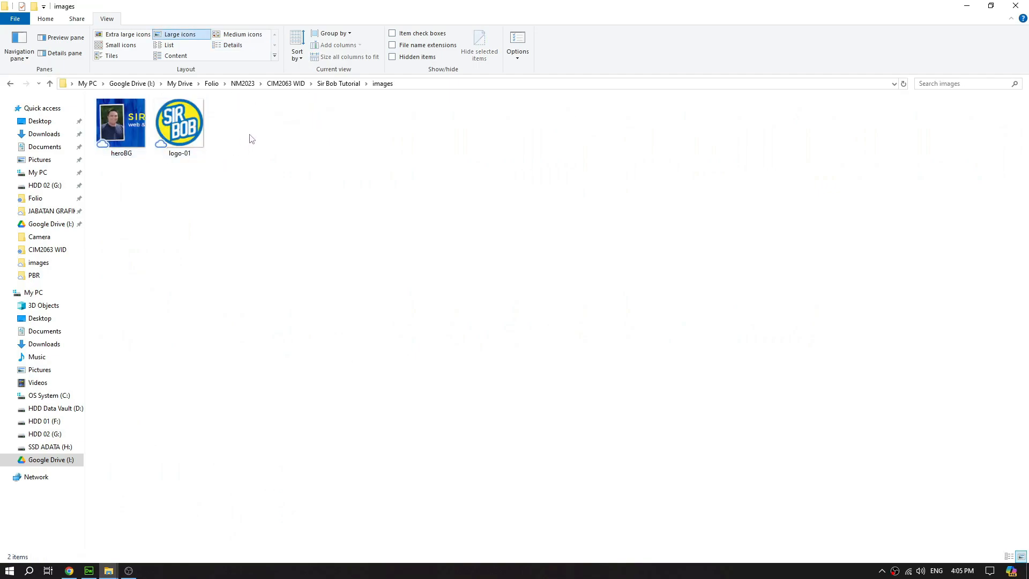
click(199, 130)
click(127, 131)
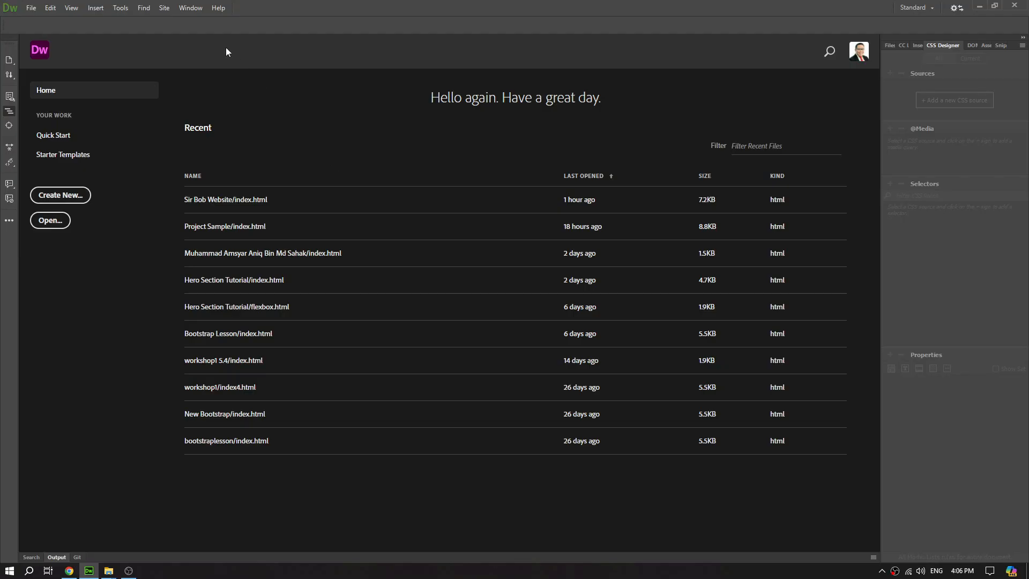
In Dreamweaver, set up a new site named Sir Bob Tutorial with the Sir Bob Tutorial folder as its local site folder
click(168, 8)
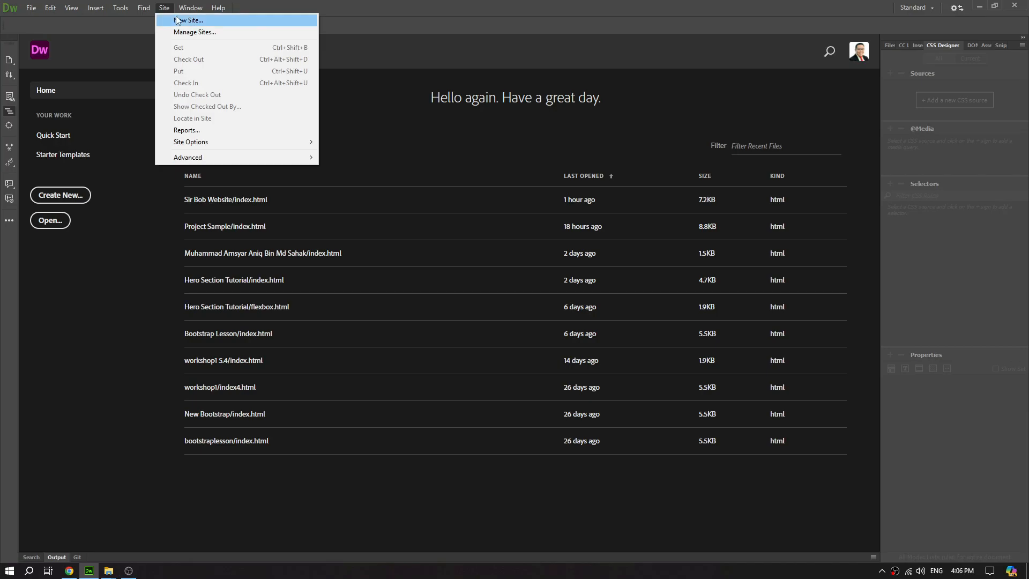
click(179, 20)
text(Sir Bob Tutorial)
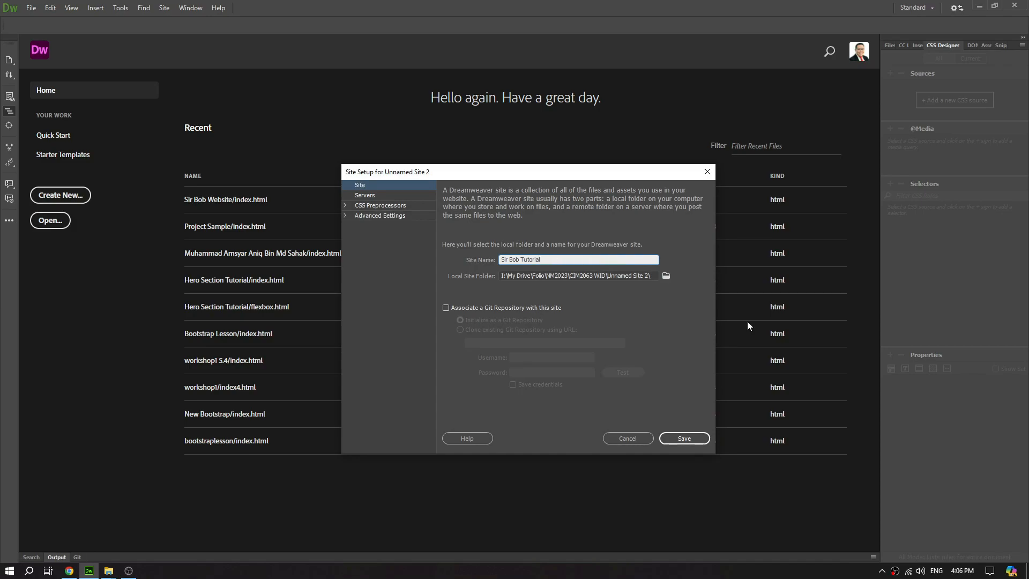
click(667, 276)
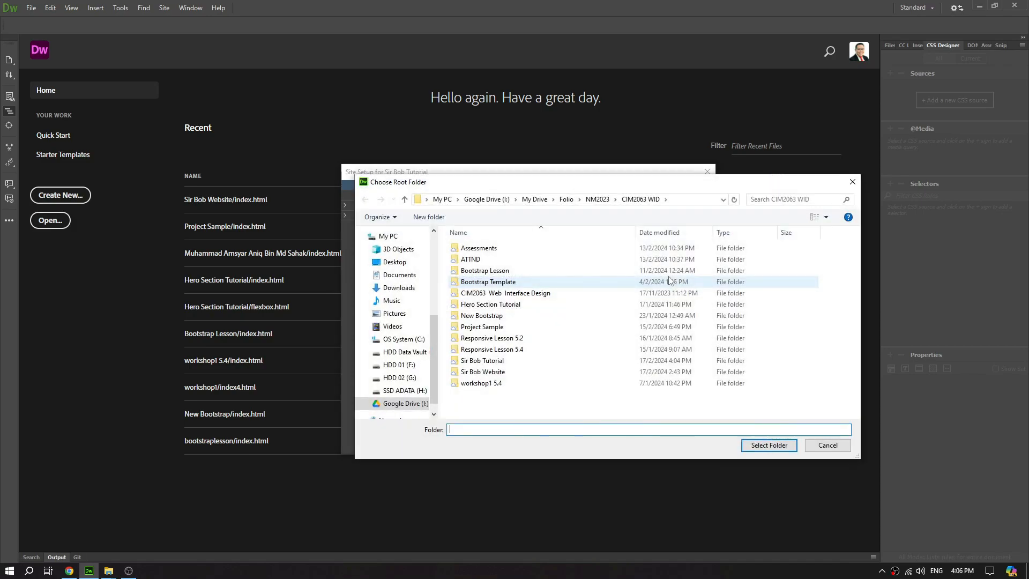
click(490, 361)
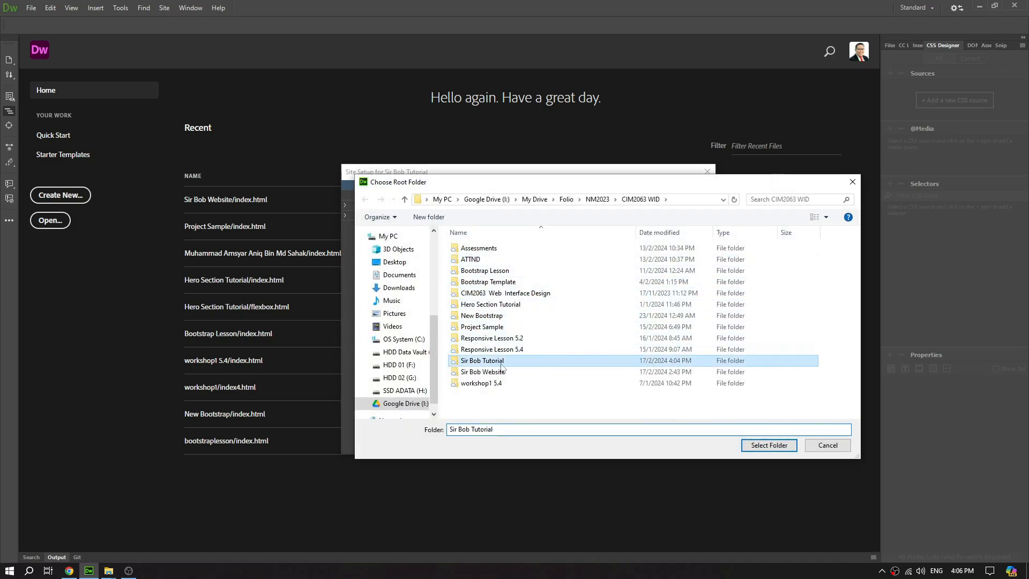
click(768, 446)
Assign the site's images folder as the default images folder and save the site setup
click(385, 215)
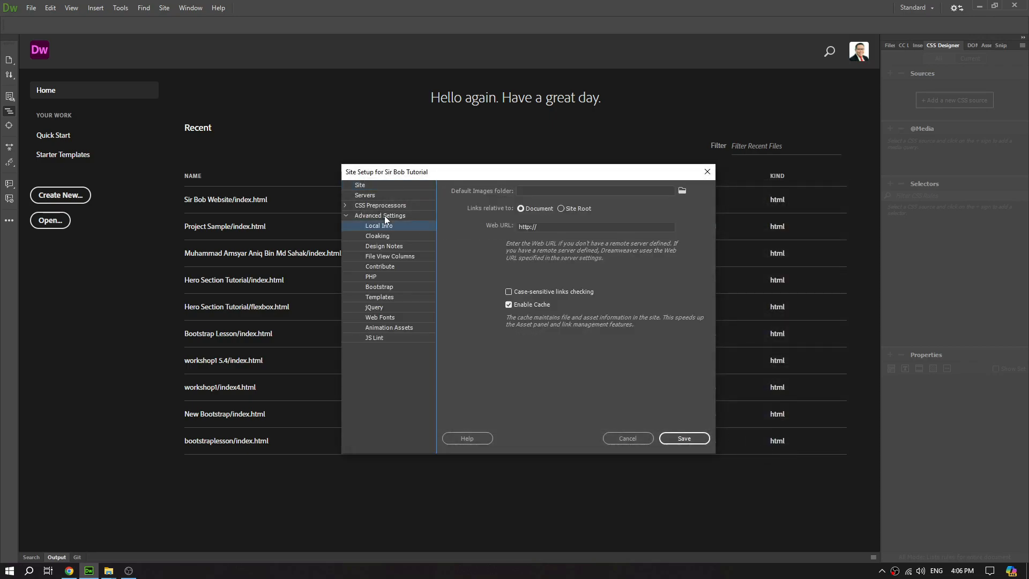
click(682, 190)
click(481, 252)
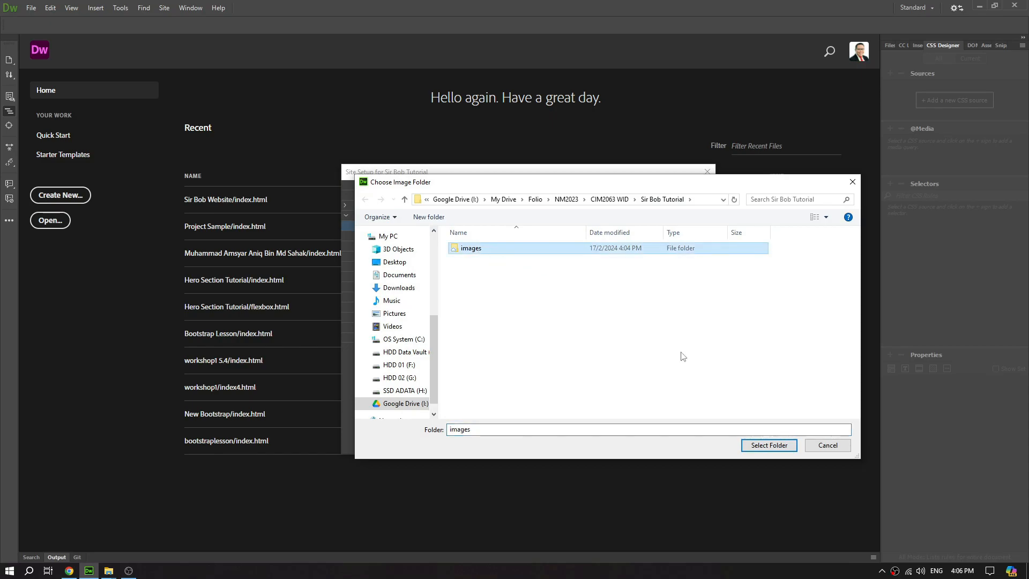
click(756, 445)
click(694, 440)
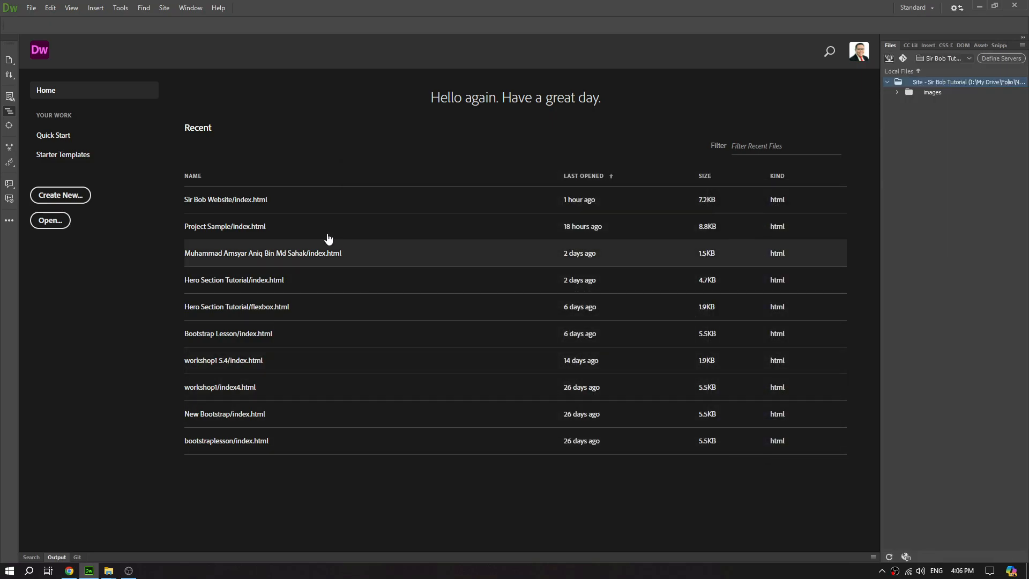
Create a new HTML document with the Bootstrap framework and new Bootstrap CSS, and widen the side panel area
click(33, 10)
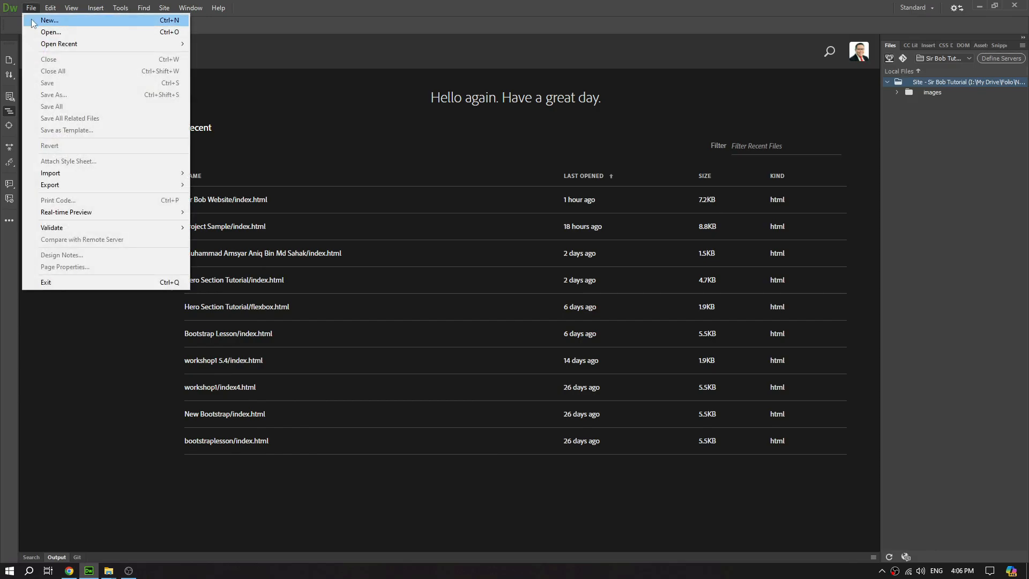
click(32, 22)
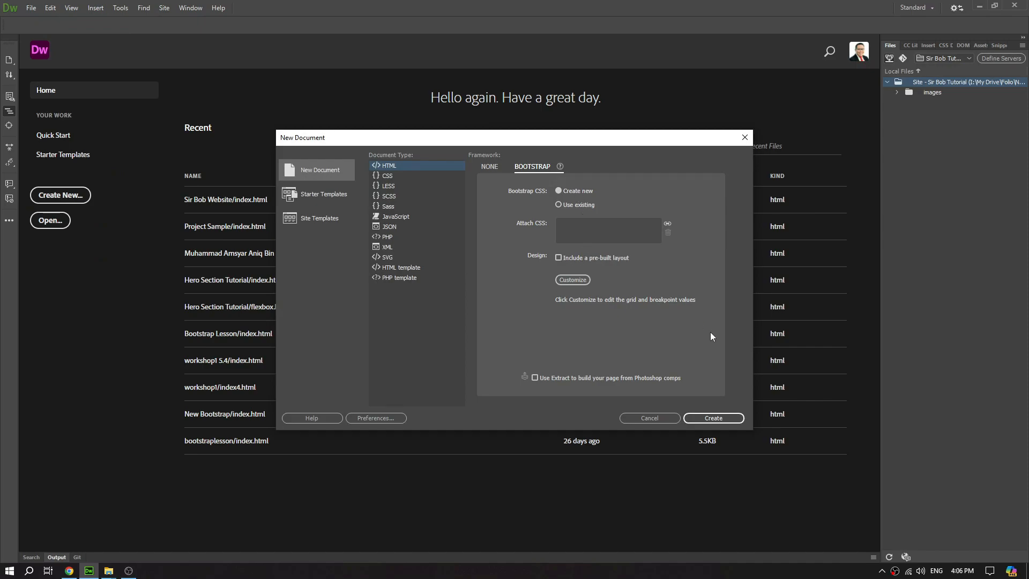
click(713, 418)
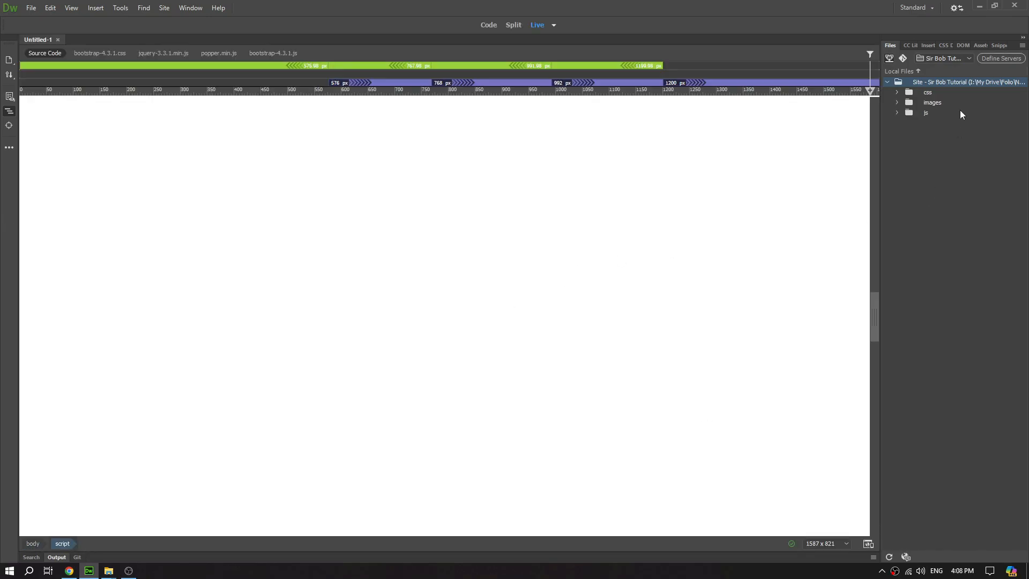
drag(815, 195, 746, 209)
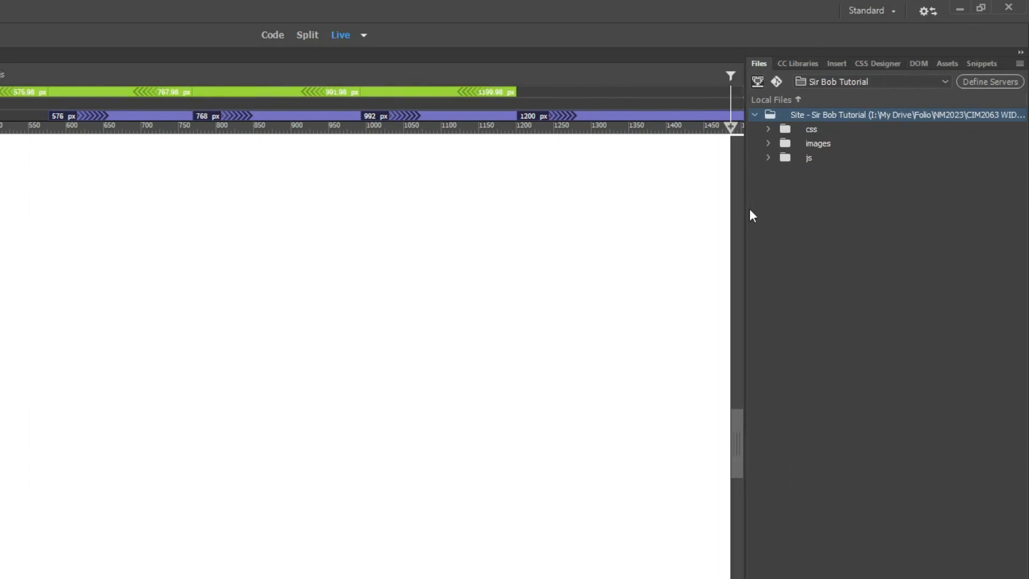
Create a new CSS file named style in the site's css folder and attach it to the page as a link
click(880, 63)
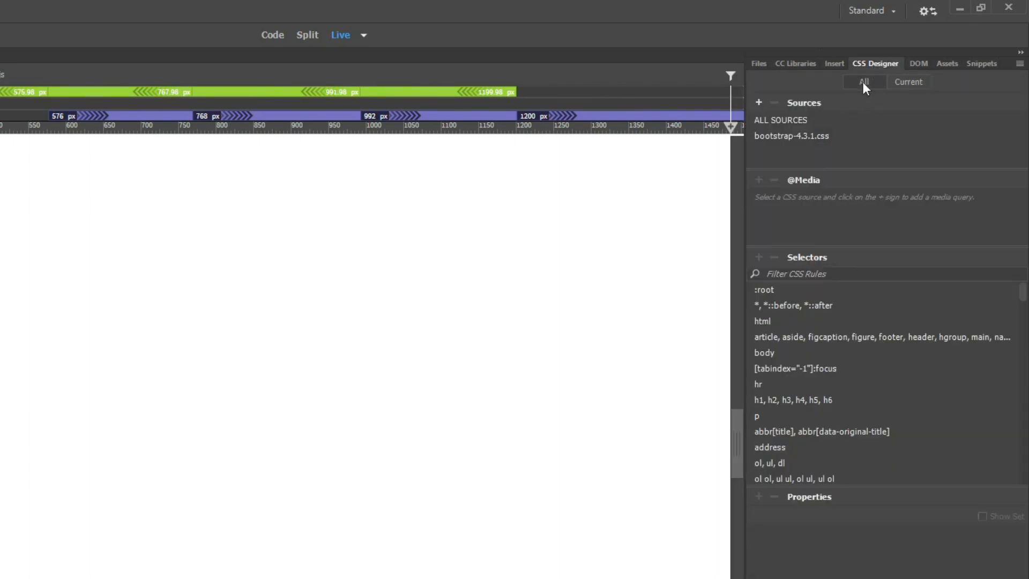
click(809, 137)
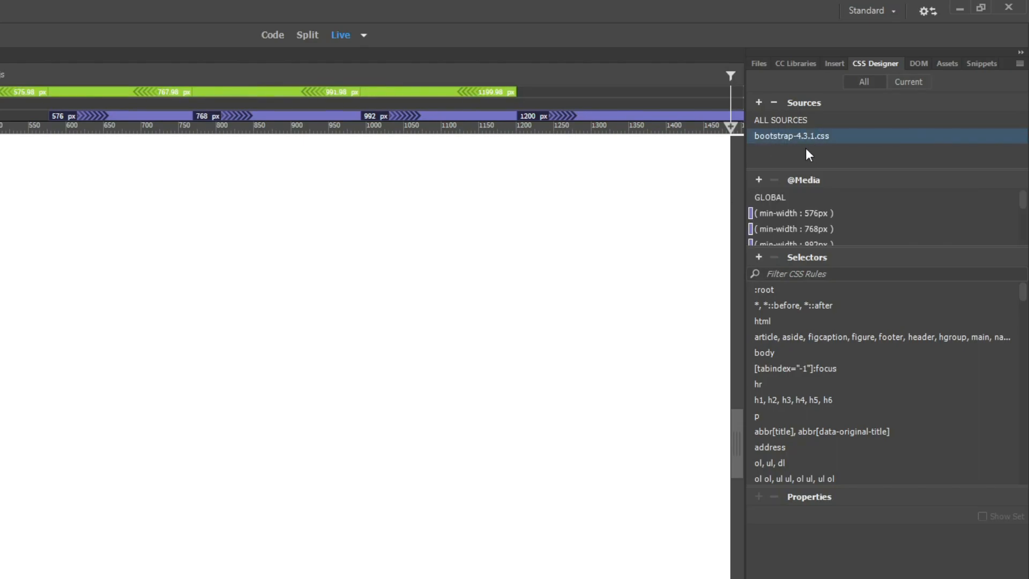
click(758, 103)
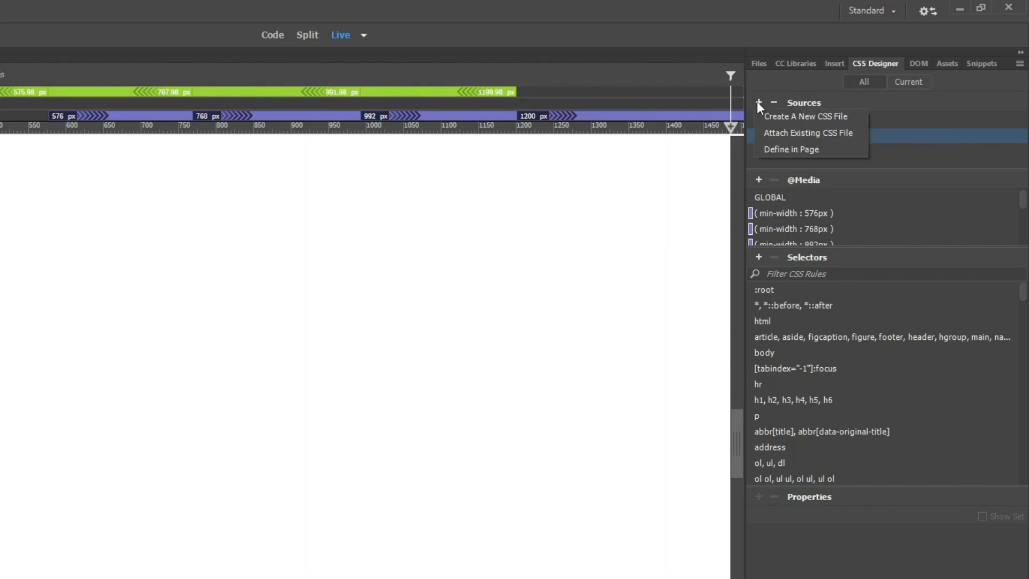
click(779, 120)
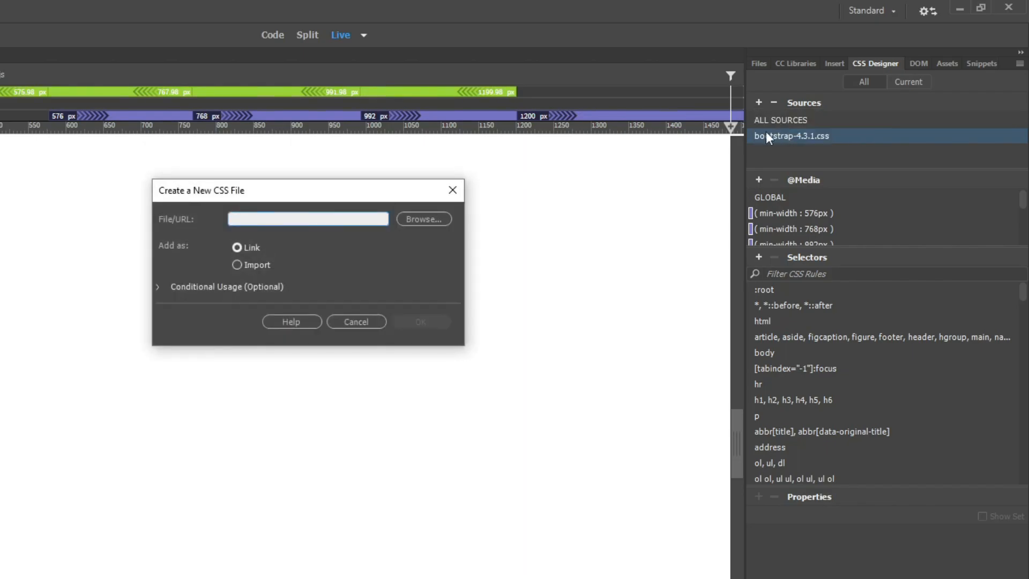
click(413, 219)
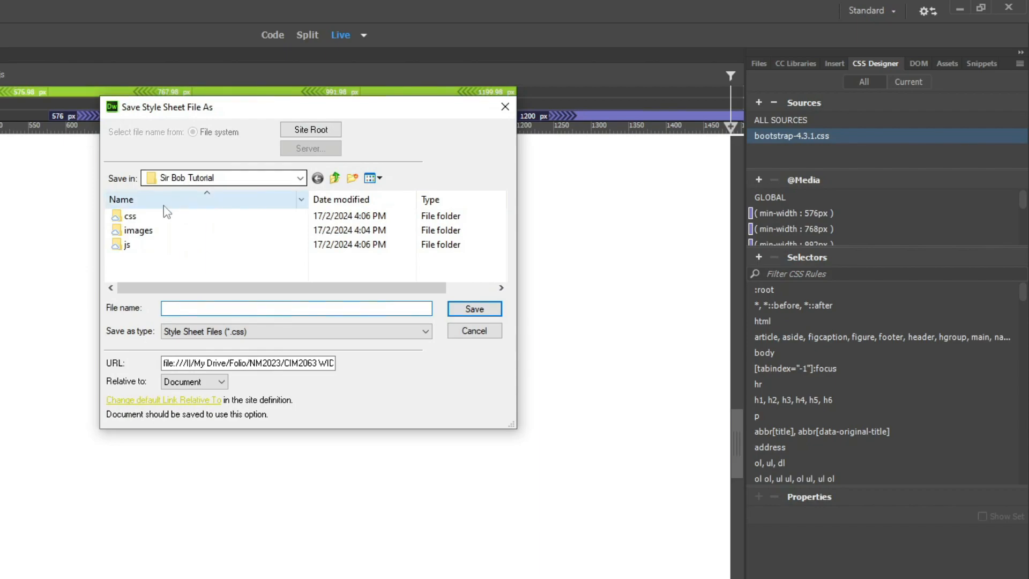
double_click(140, 220)
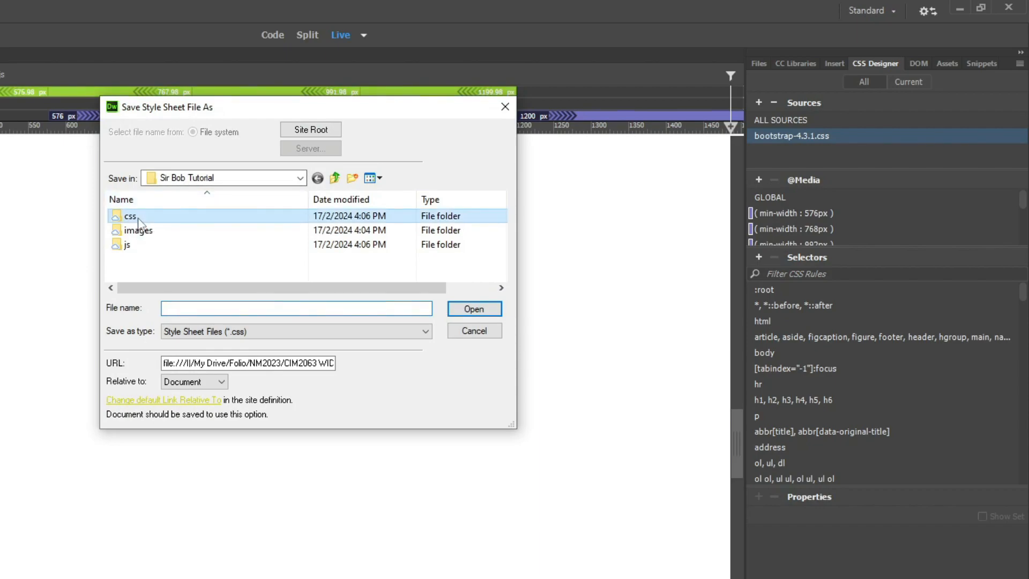
click(217, 306)
text(style)
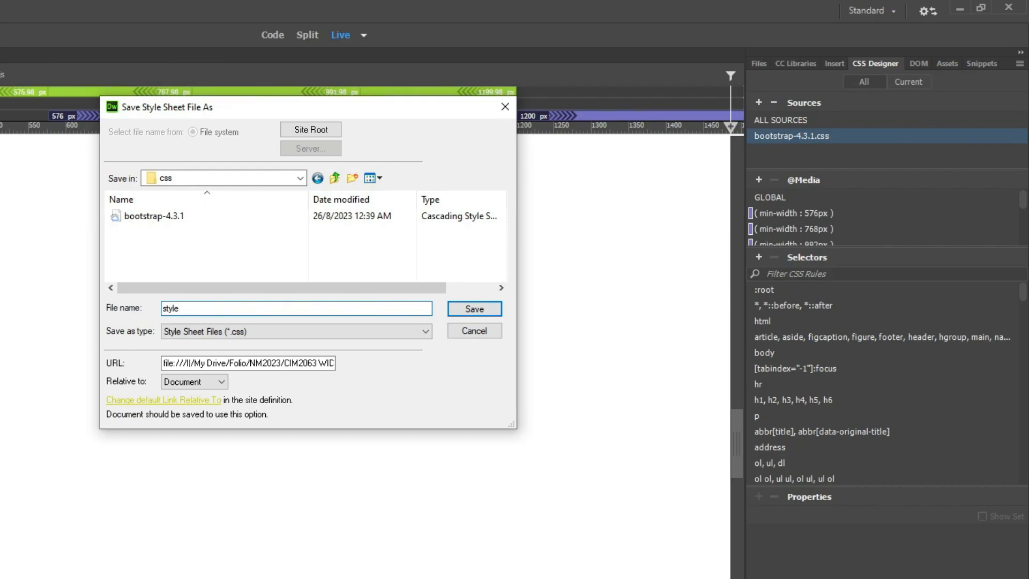
click(455, 314)
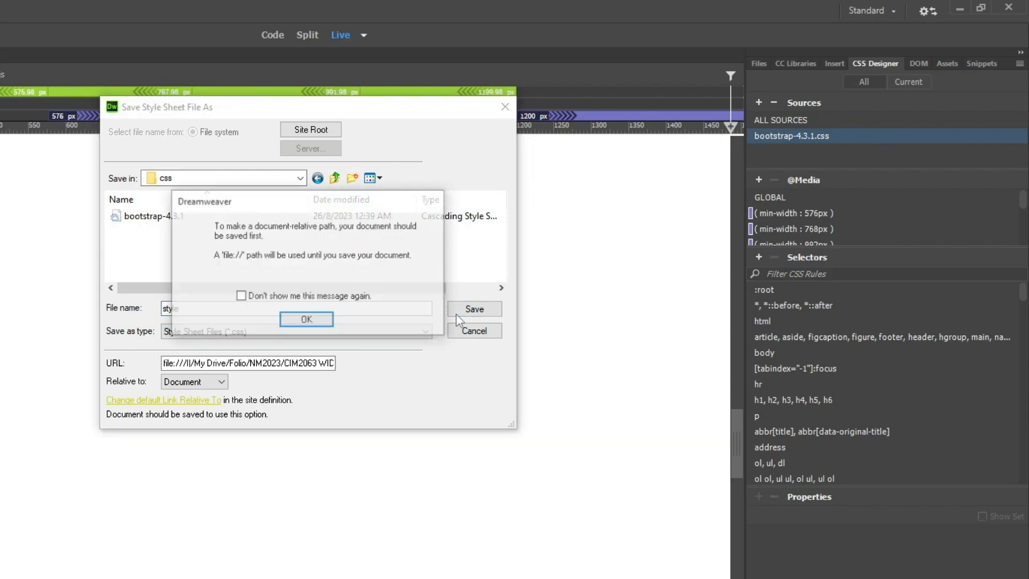
click(313, 320)
click(421, 322)
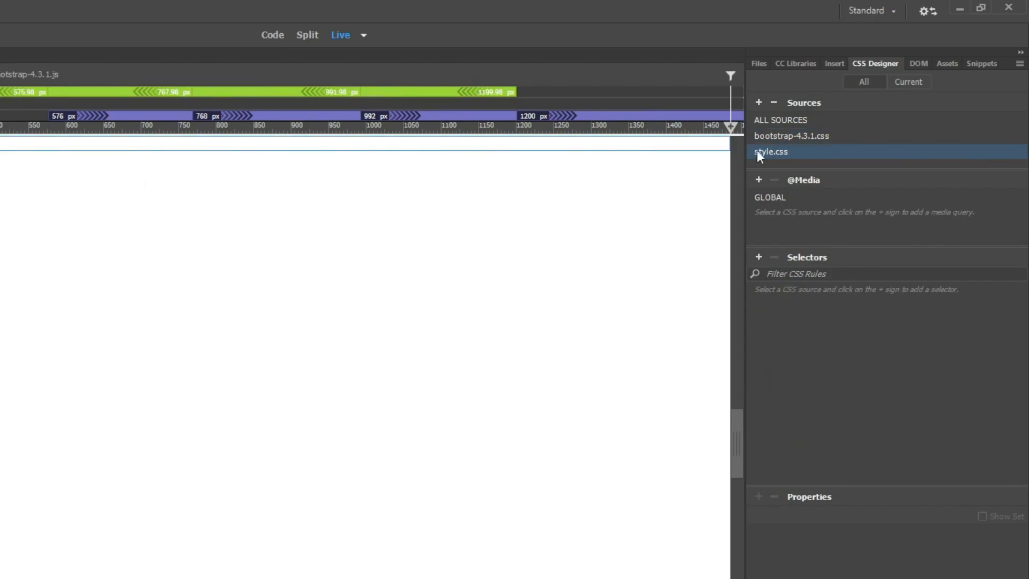
Add a body selector to the style.css source and select it for editing
click(774, 140)
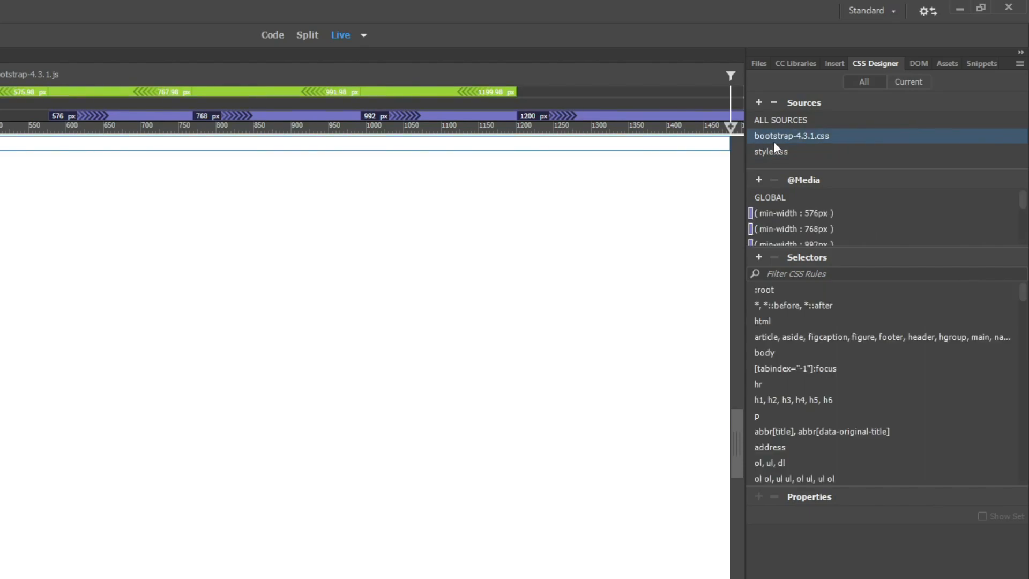
click(773, 152)
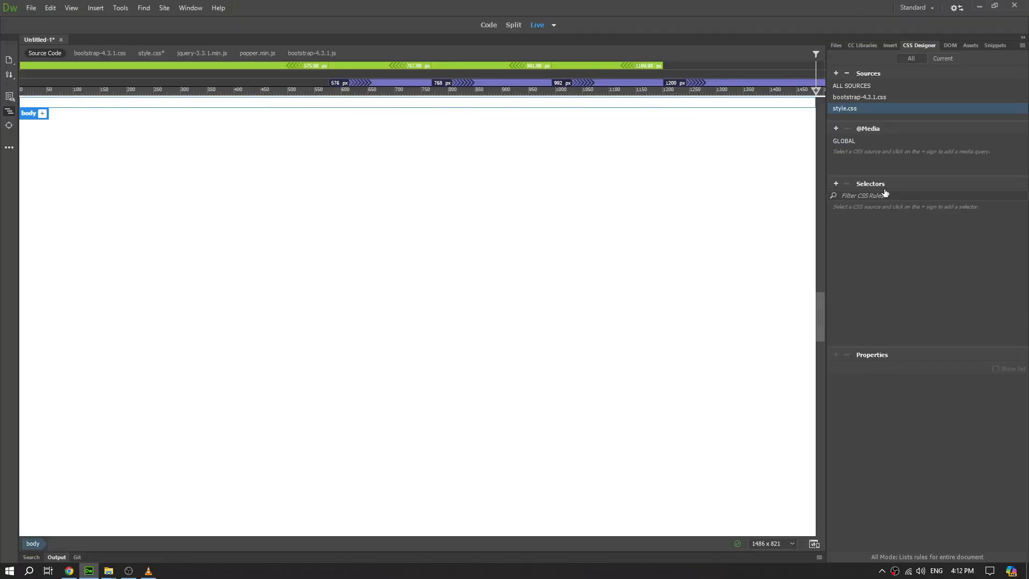
click(950, 45)
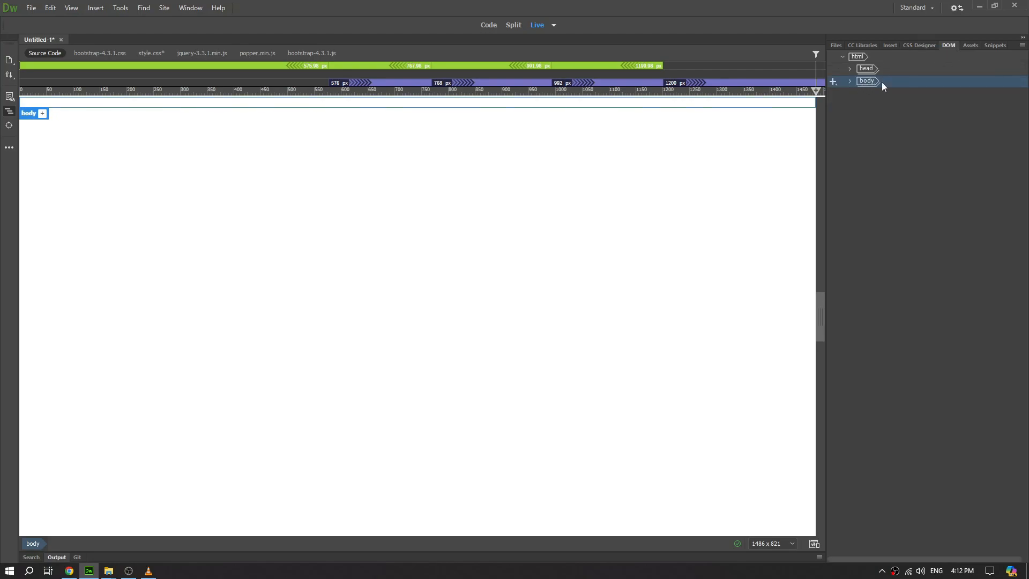
click(919, 46)
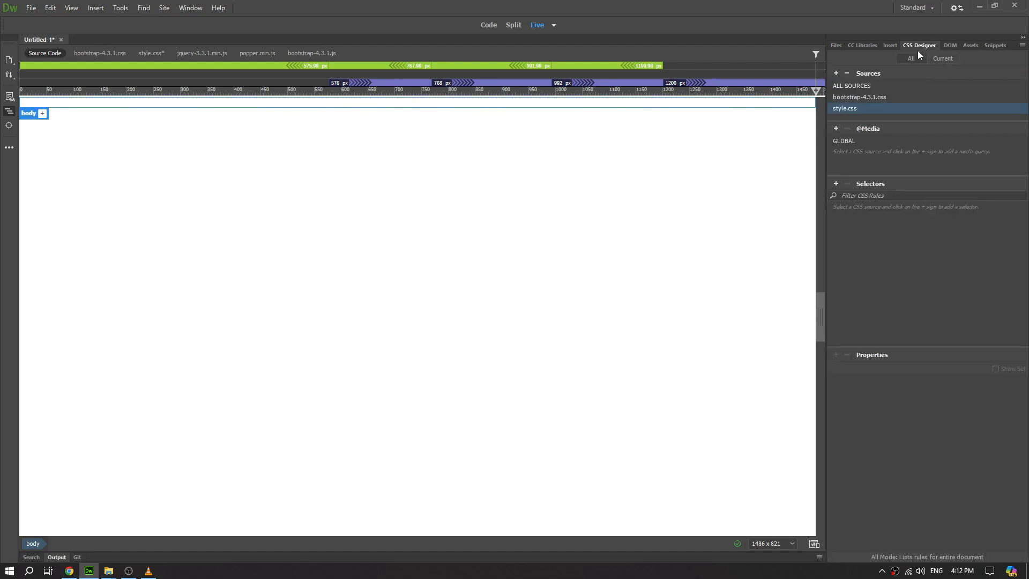
click(836, 184)
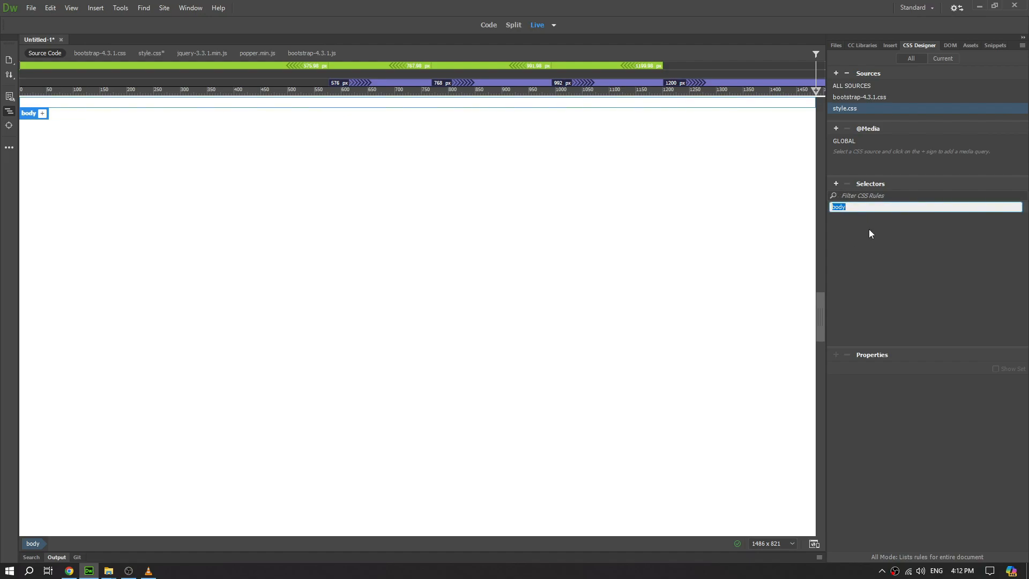
key(Return)
click(846, 210)
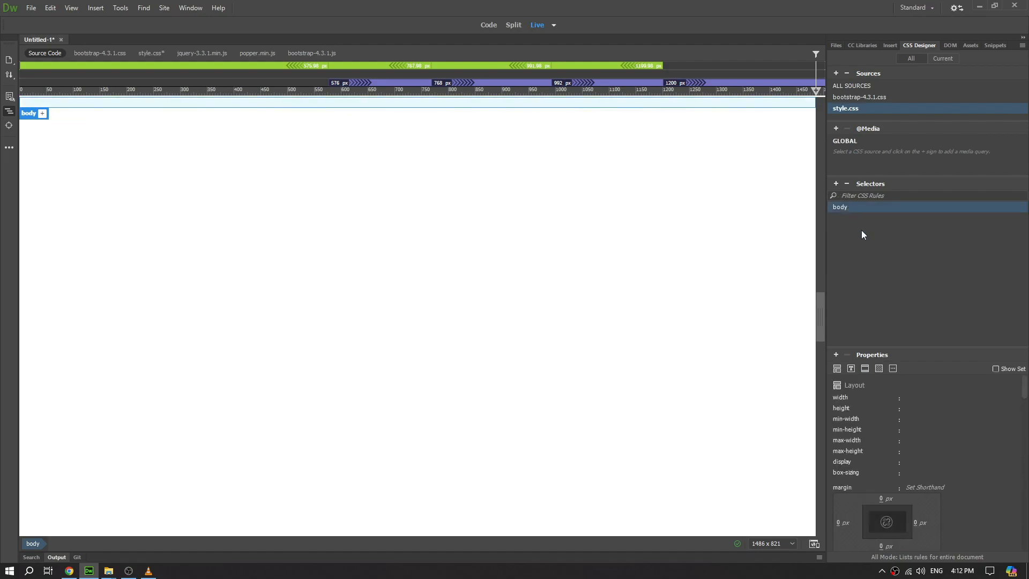
Set the body selector's margin shorthand to 0px
scroll(918, 415, down, 1)
click(918, 434)
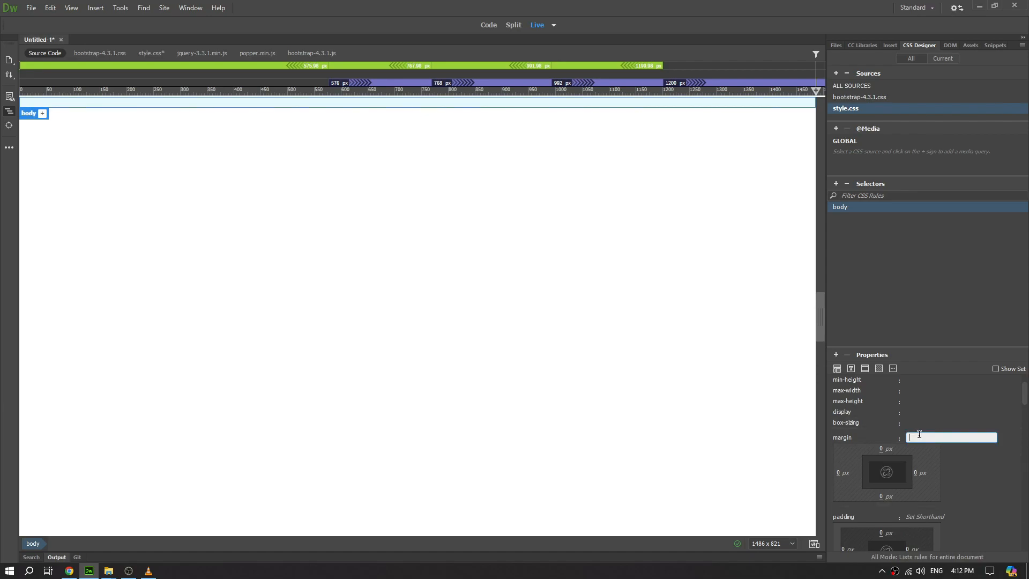
text(opx)
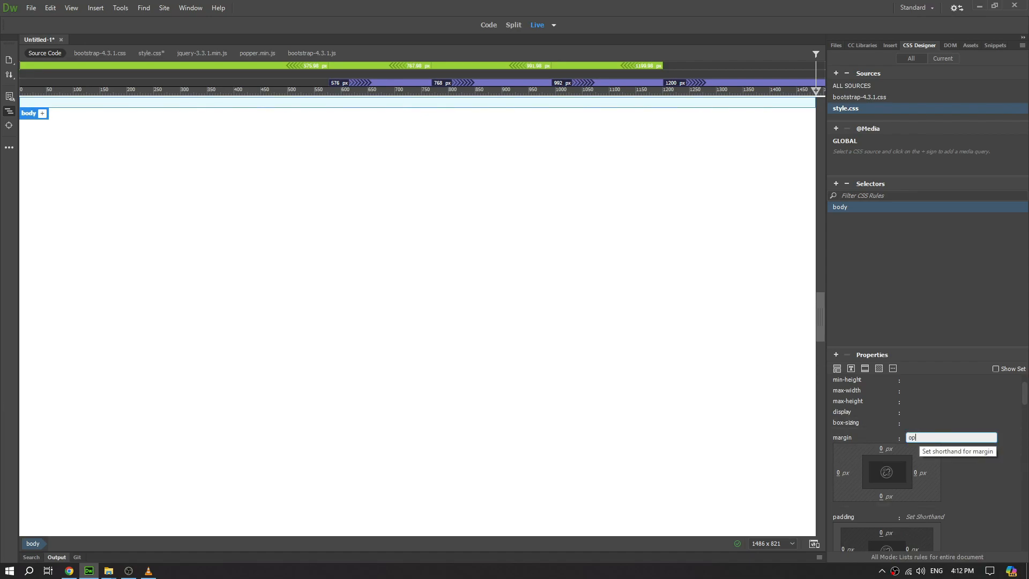
key(BackSpace)
key(BackSpace)
key(BackSpace)
text(0px)
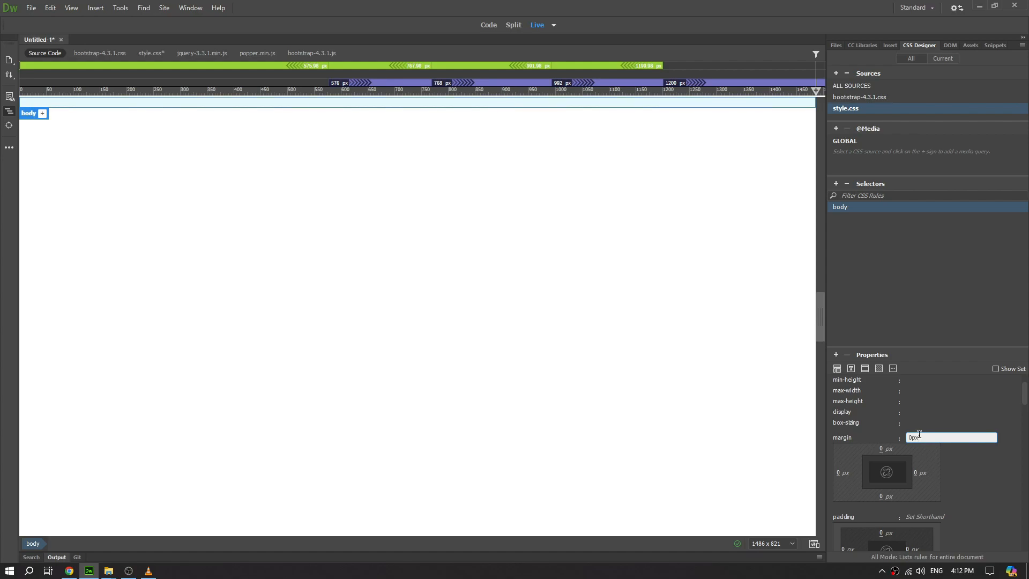
key(Return)
Set the body selector's padding shorthand to 0px
scroll(916, 445, down, 3)
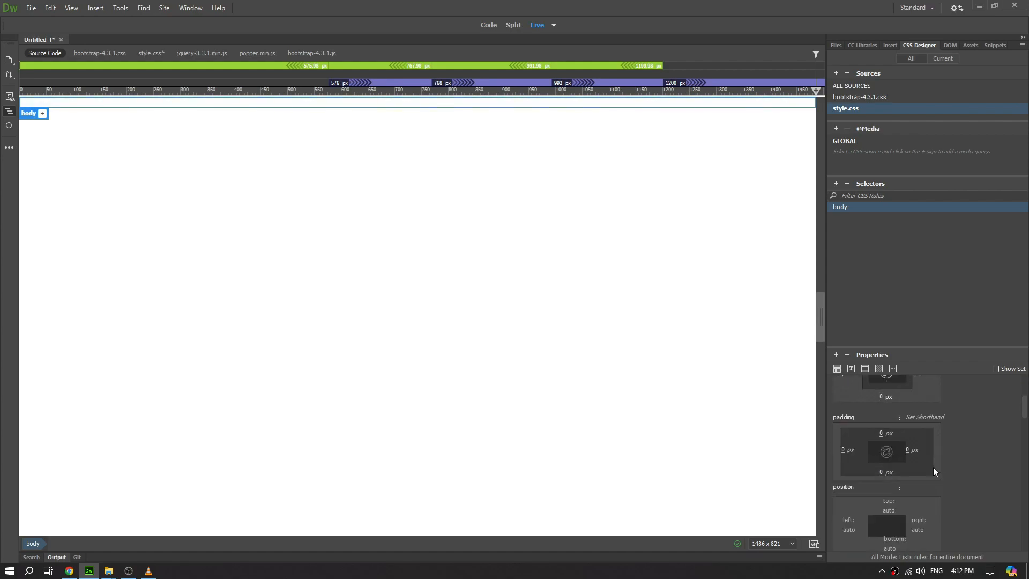
click(919, 417)
text(0px)
key(Return)
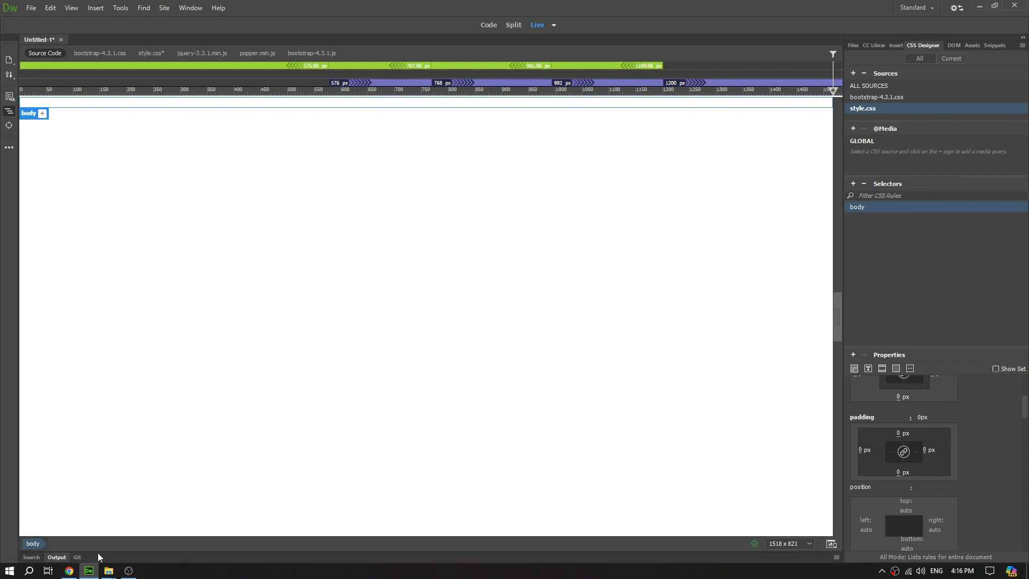
Check the menu bar on the finished Sir Bob website and insert a Bootstrap navbar fixed to top on the Dreamweaver page
click(71, 572)
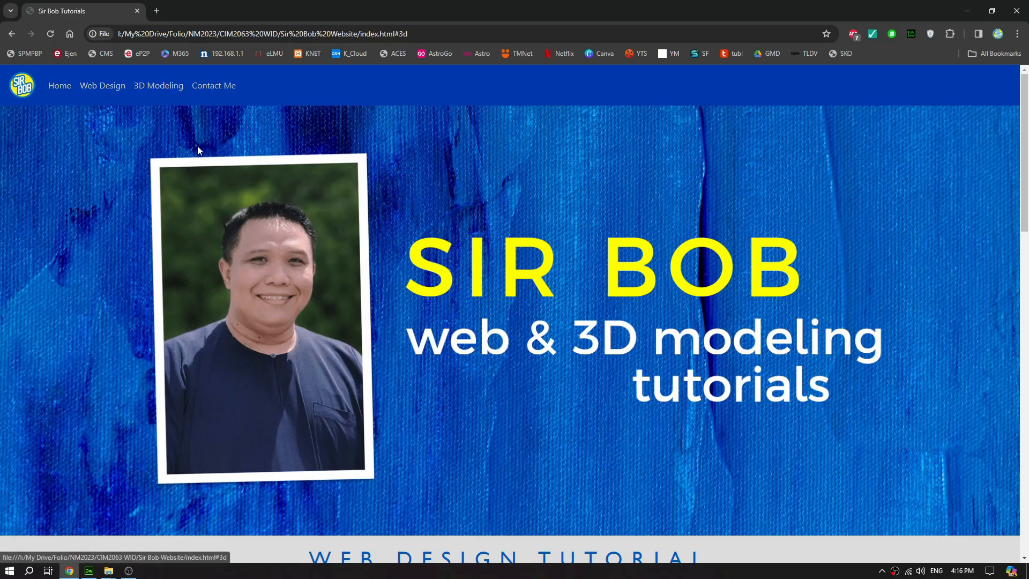
click(89, 571)
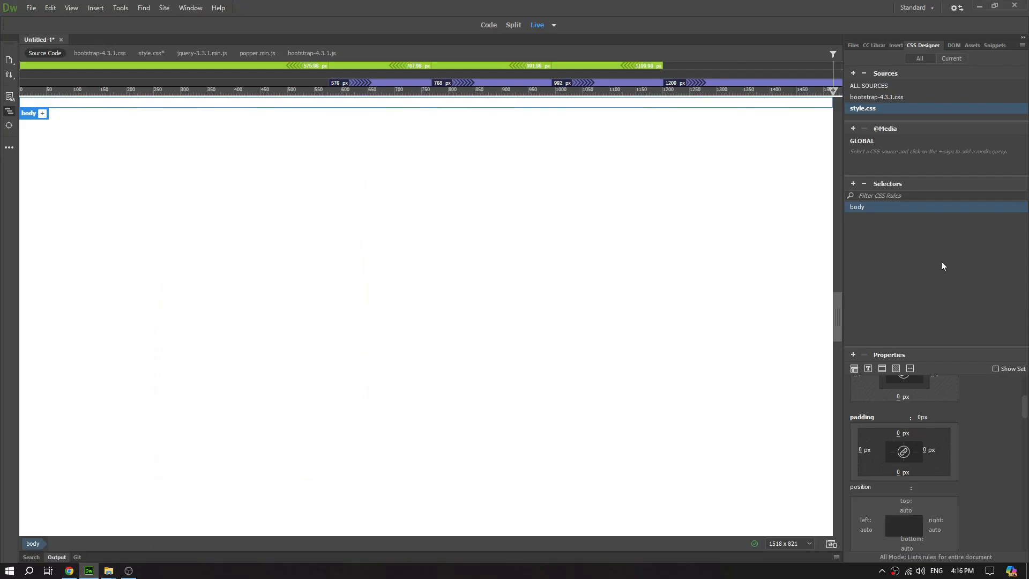
click(896, 45)
click(890, 57)
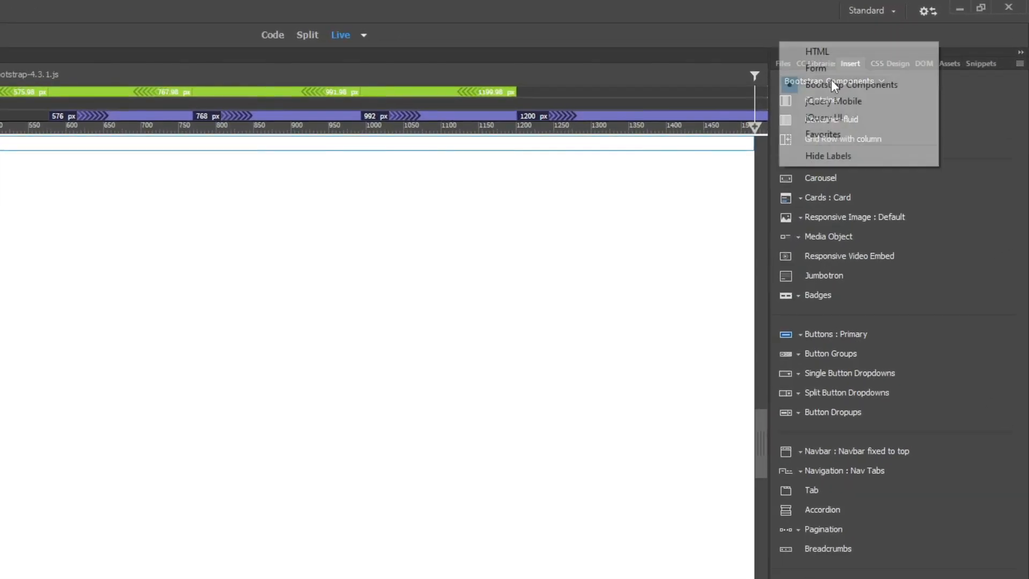
click(823, 84)
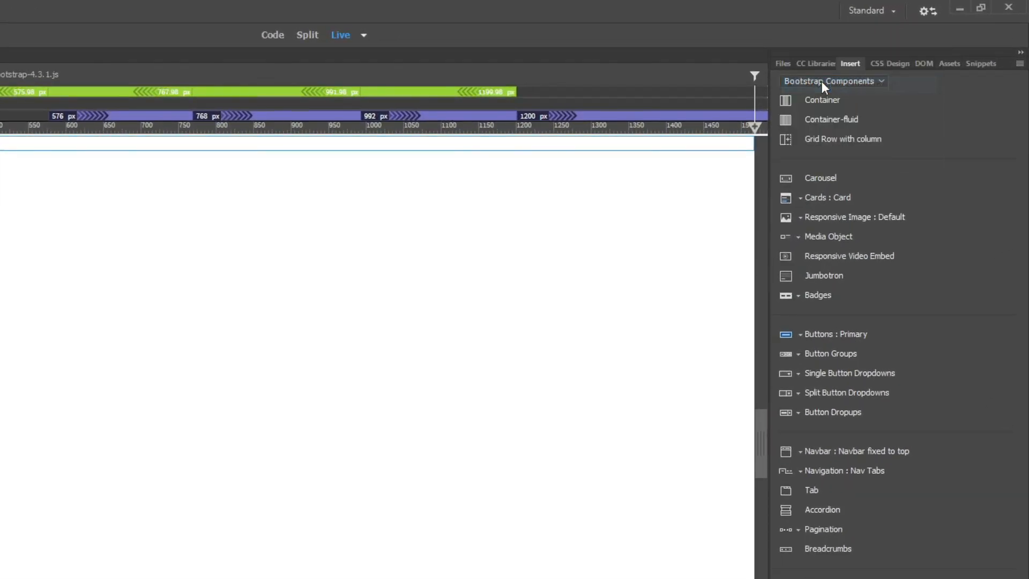
click(809, 460)
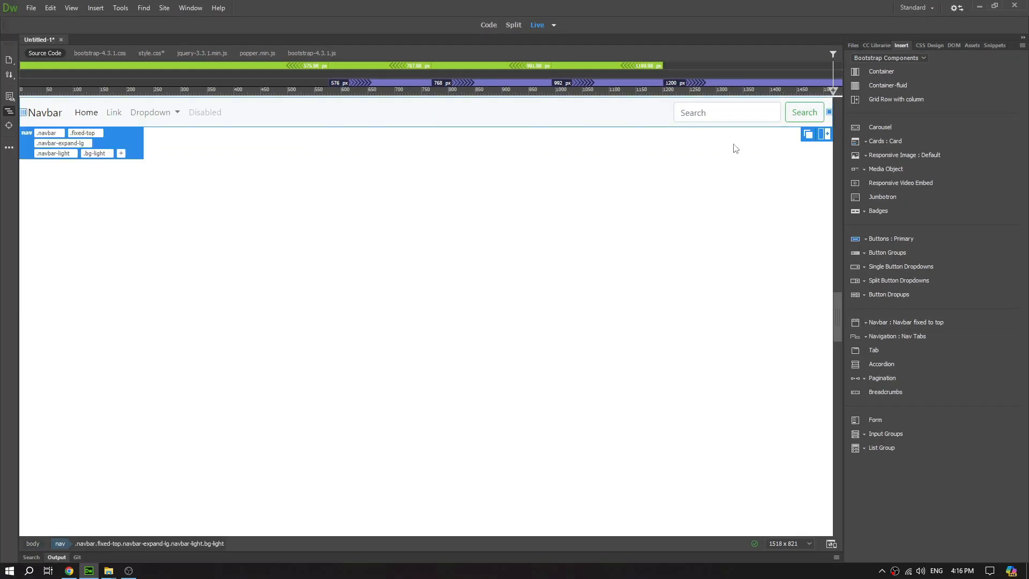
Examine the navbar's search elements in the page's DOM structure and select the nav element, widening the view to show its classes
click(731, 116)
click(803, 112)
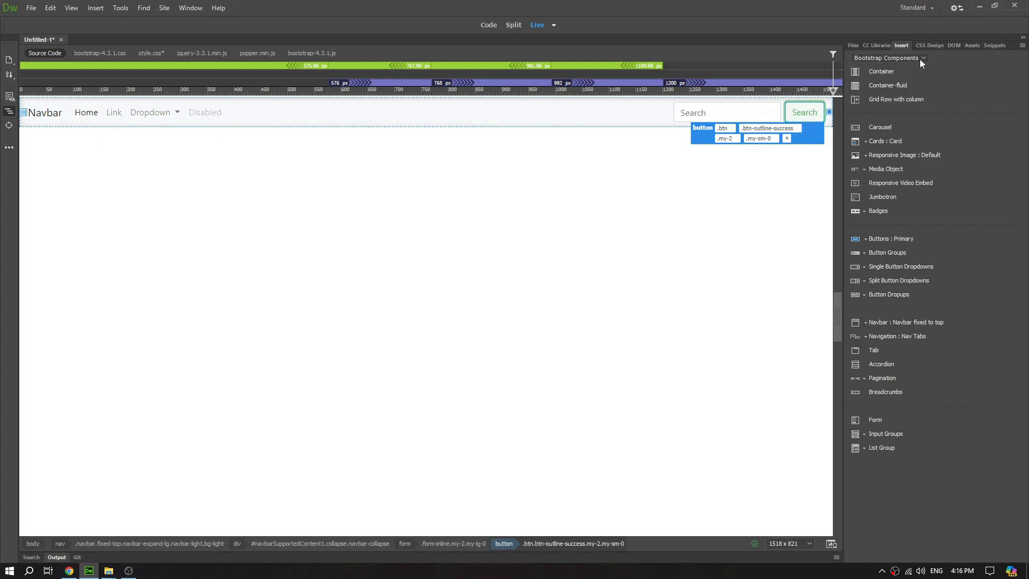
click(953, 47)
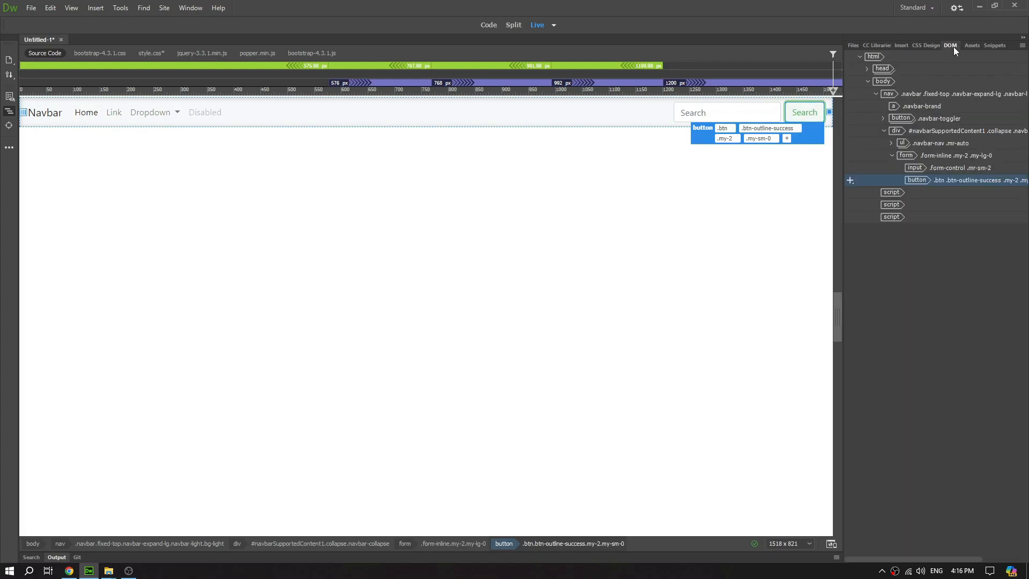
click(876, 94)
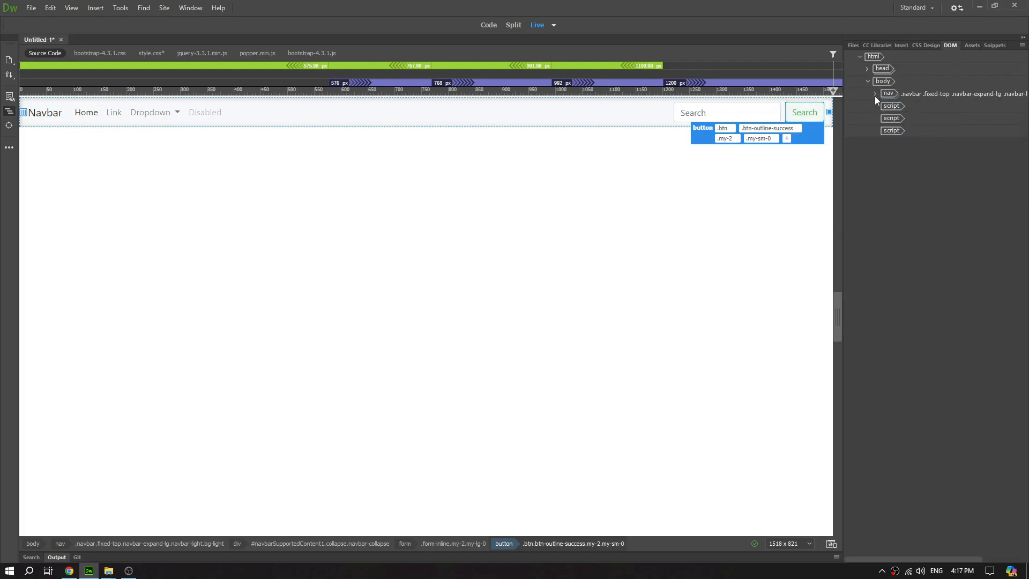
click(905, 93)
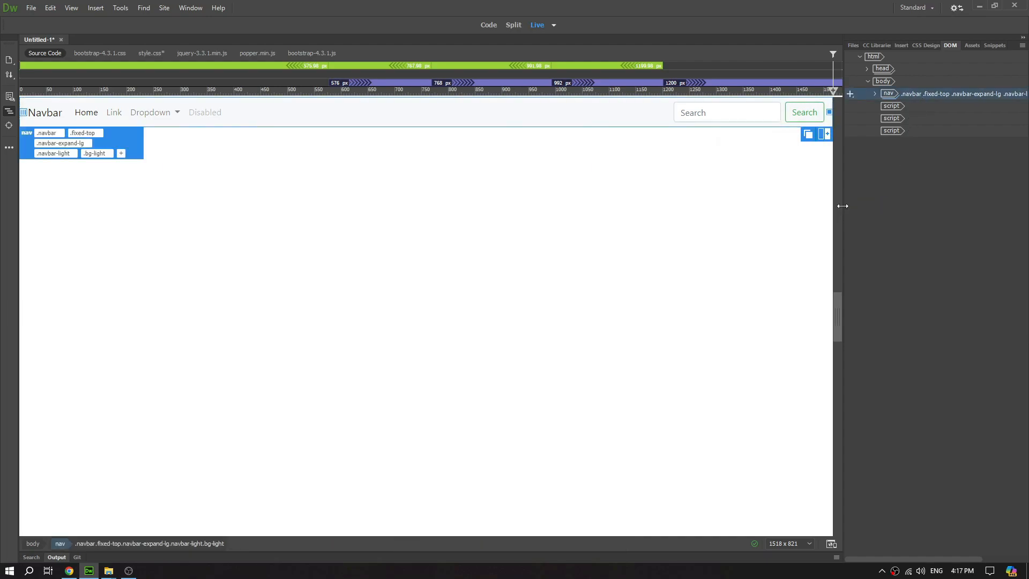
drag(842, 206, 817, 206)
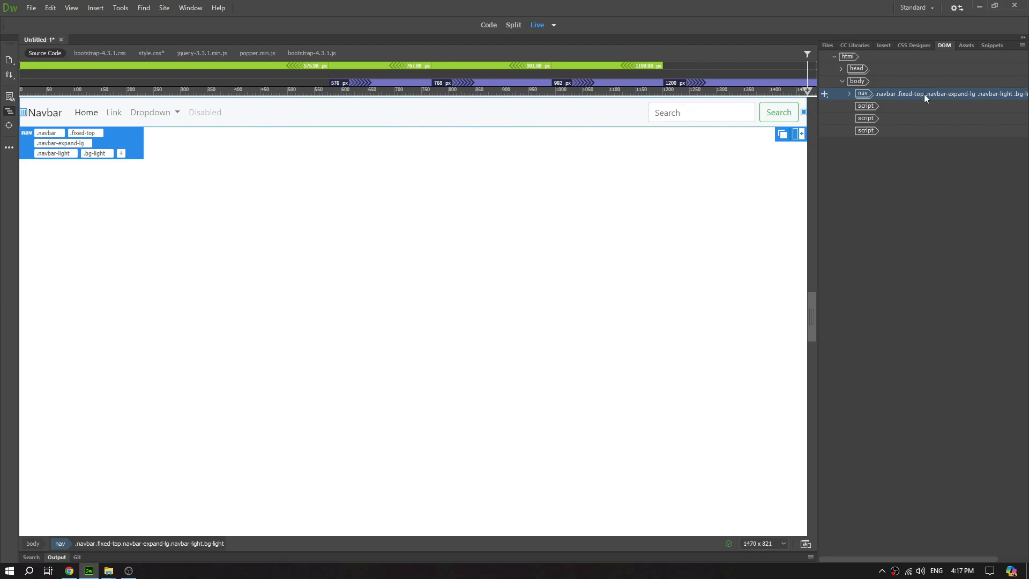
Find the .form-inline search form within the nav element's collapse div in the DOM structure and delete it
click(849, 94)
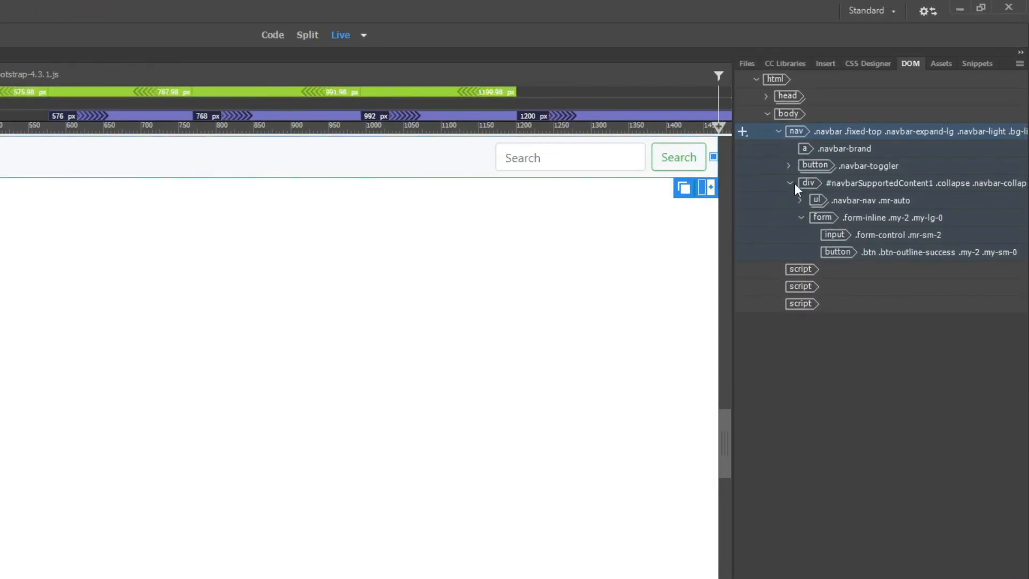
click(790, 184)
click(831, 150)
click(828, 165)
click(808, 184)
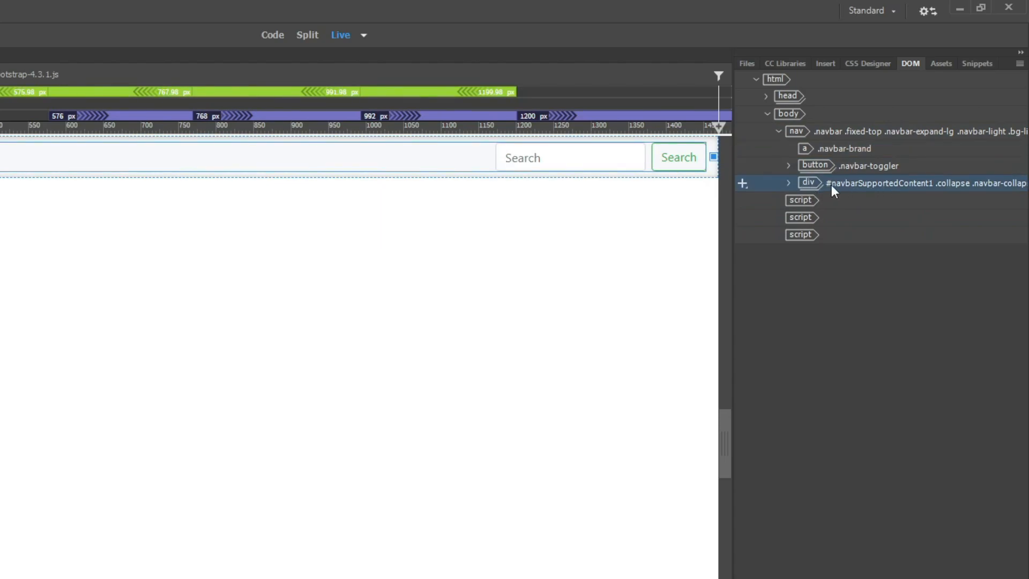
click(788, 183)
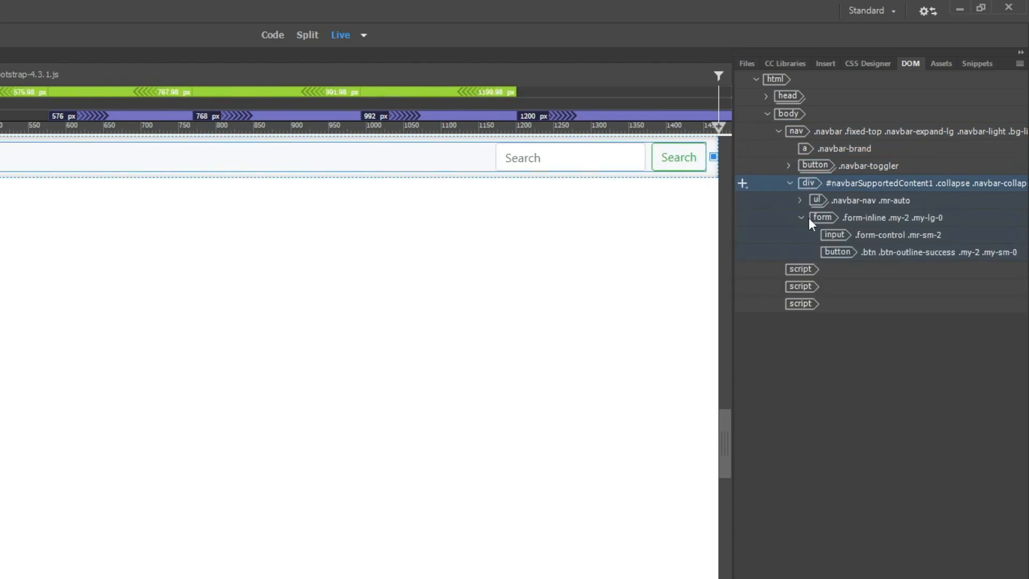
click(802, 218)
click(800, 201)
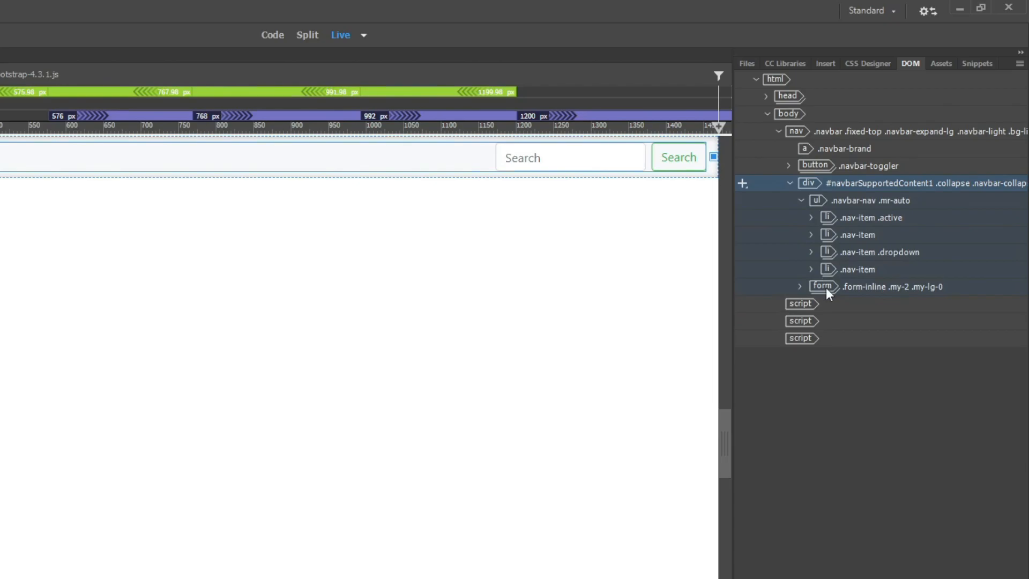
click(800, 287)
click(851, 285)
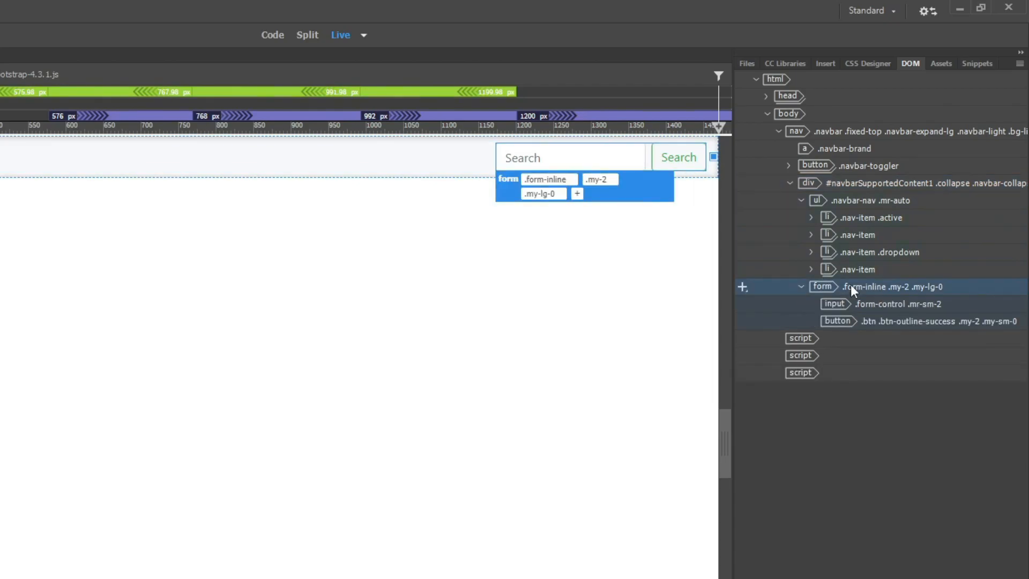
key(Delete)
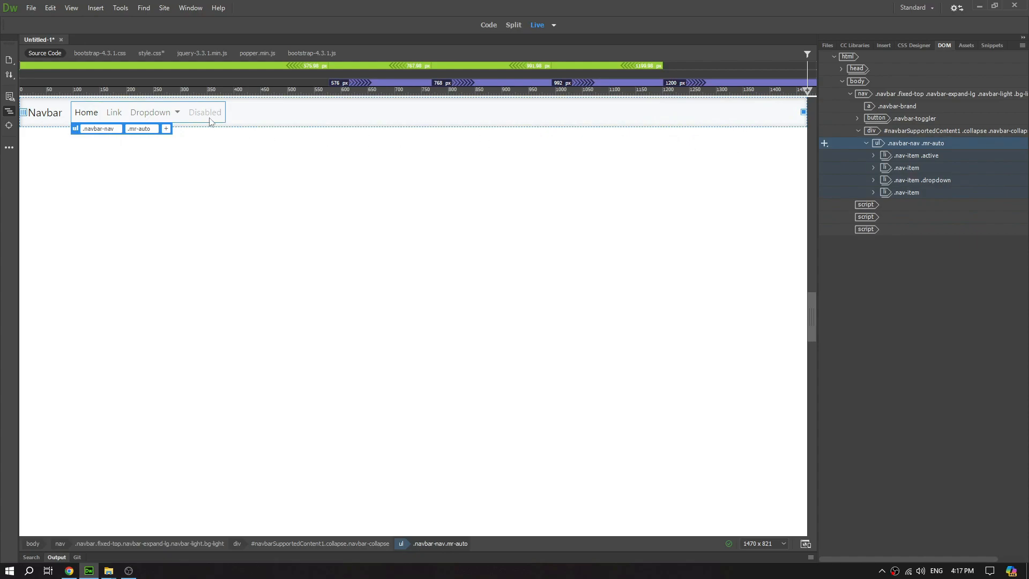
Delete the Disabled and Dropdown items from the navbar list, keeping Home and Link
click(914, 195)
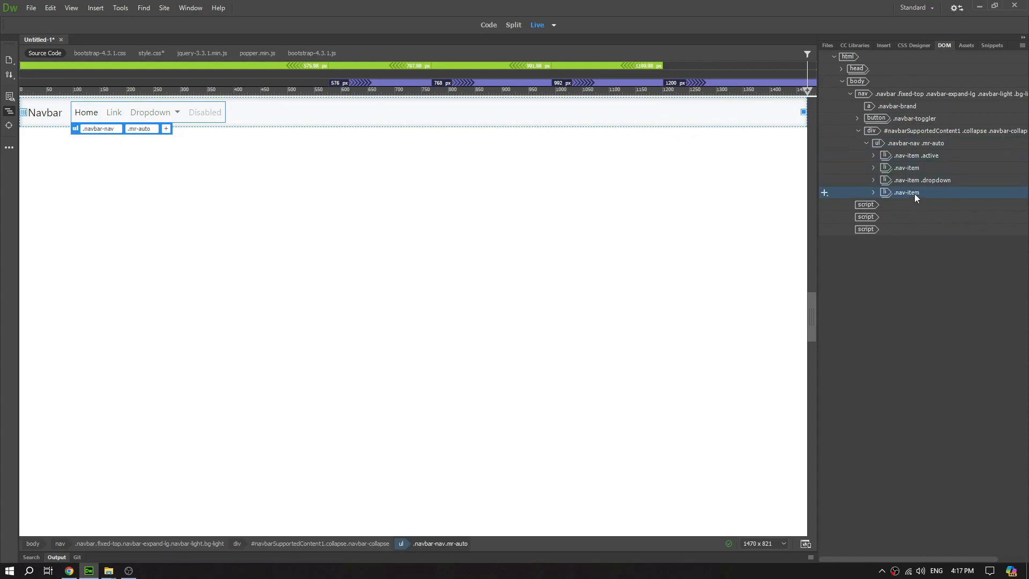
key(Delete)
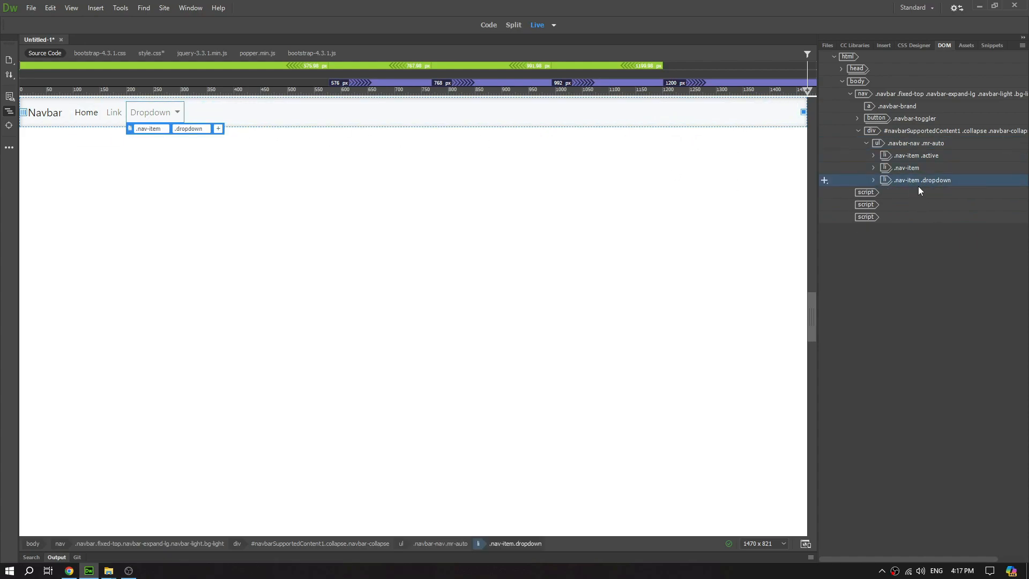
key(Delete)
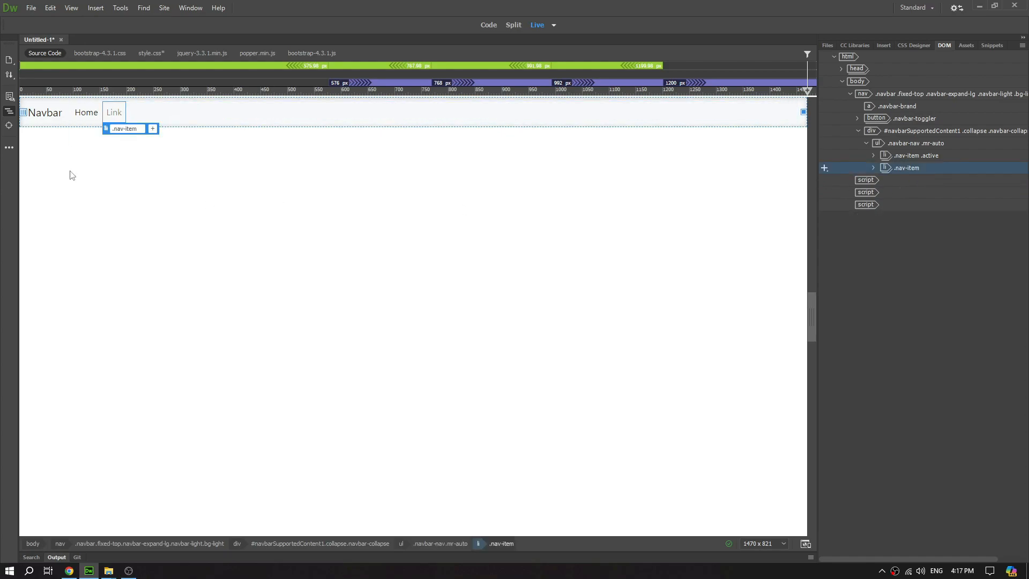
click(87, 114)
click(113, 114)
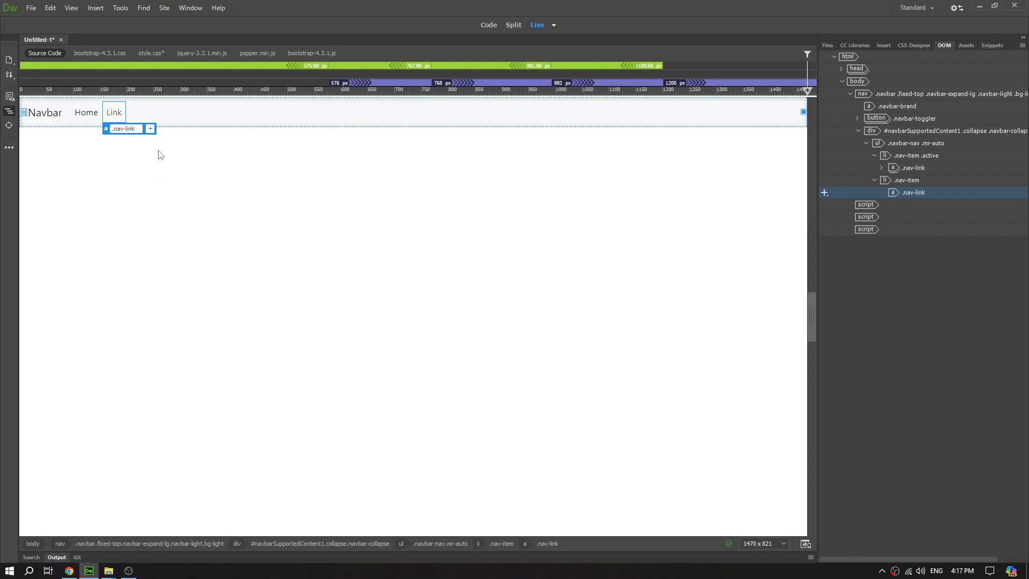
Select the whole nav element, check the finished website's layout and insert an HTML div after the nav in Dreamweaver
click(850, 94)
click(895, 94)
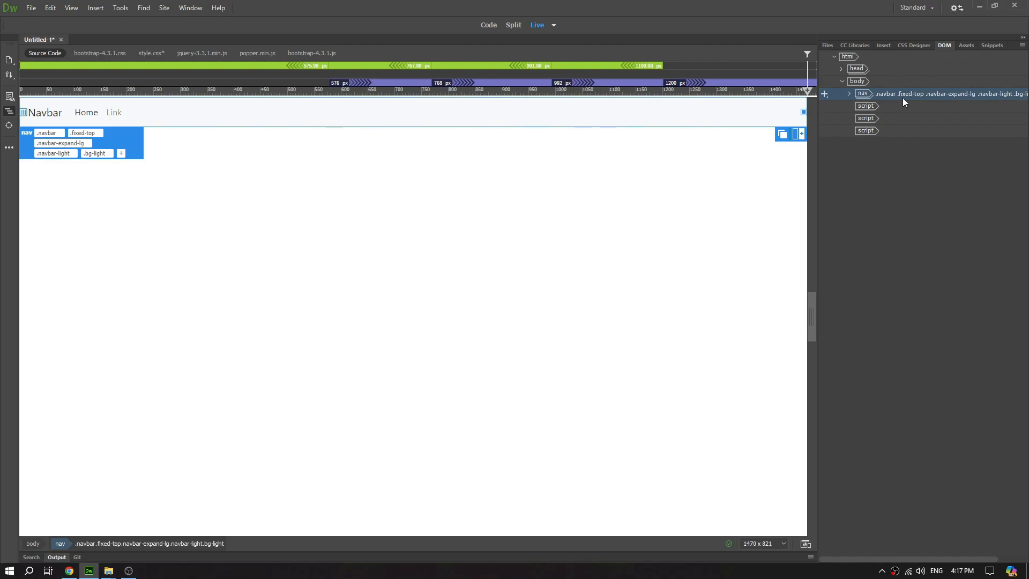
click(69, 570)
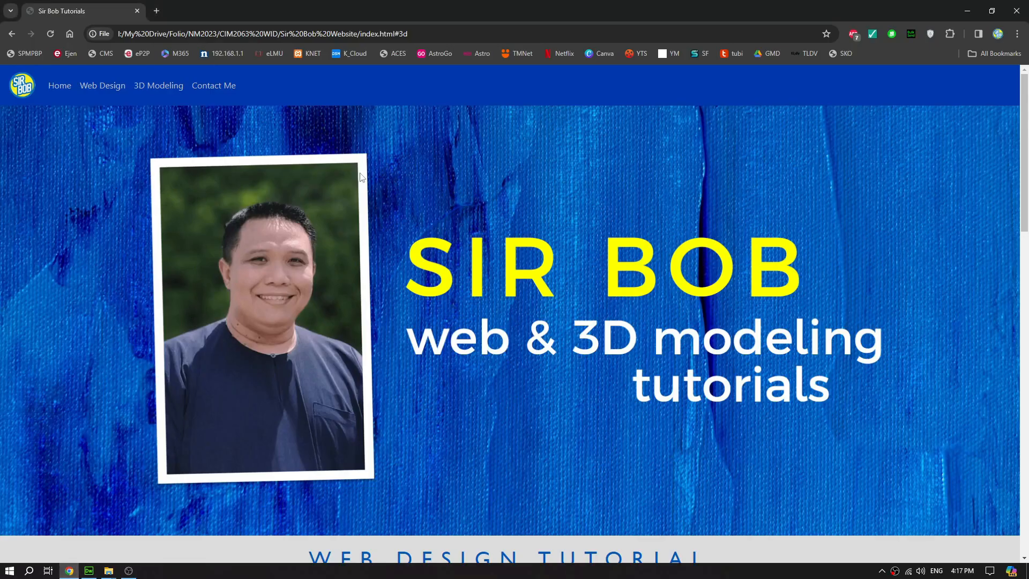
click(89, 571)
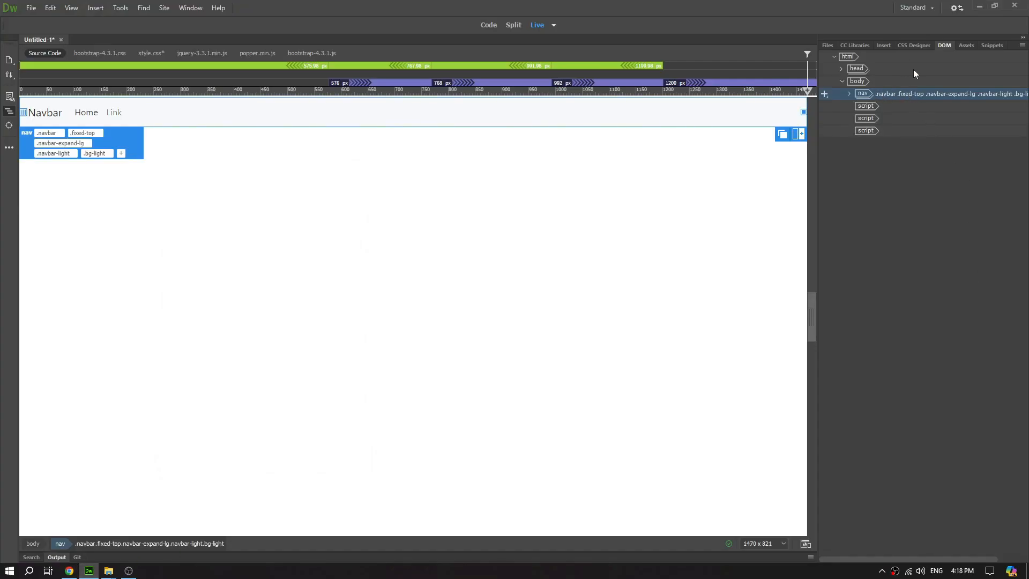
click(883, 45)
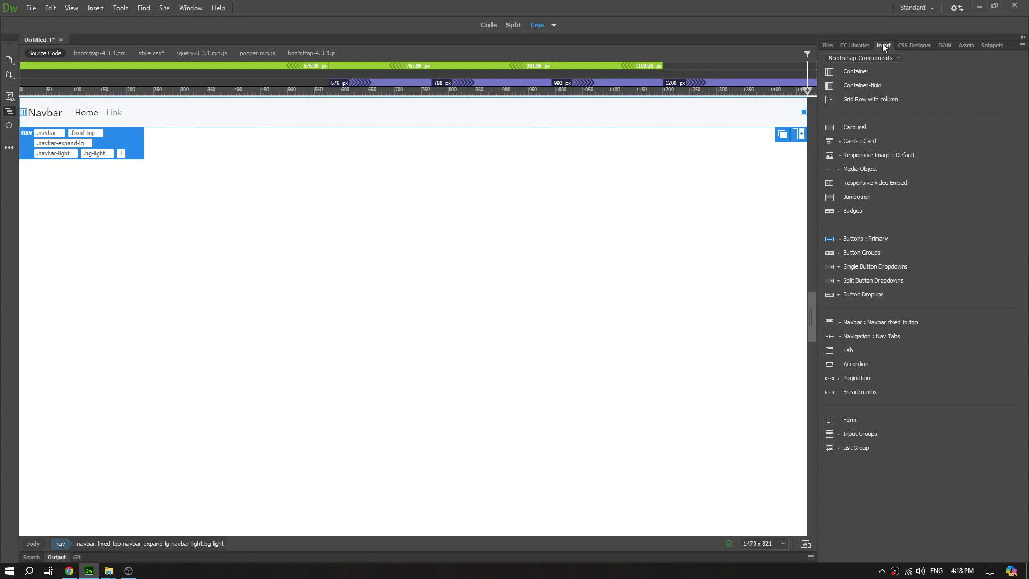
click(880, 58)
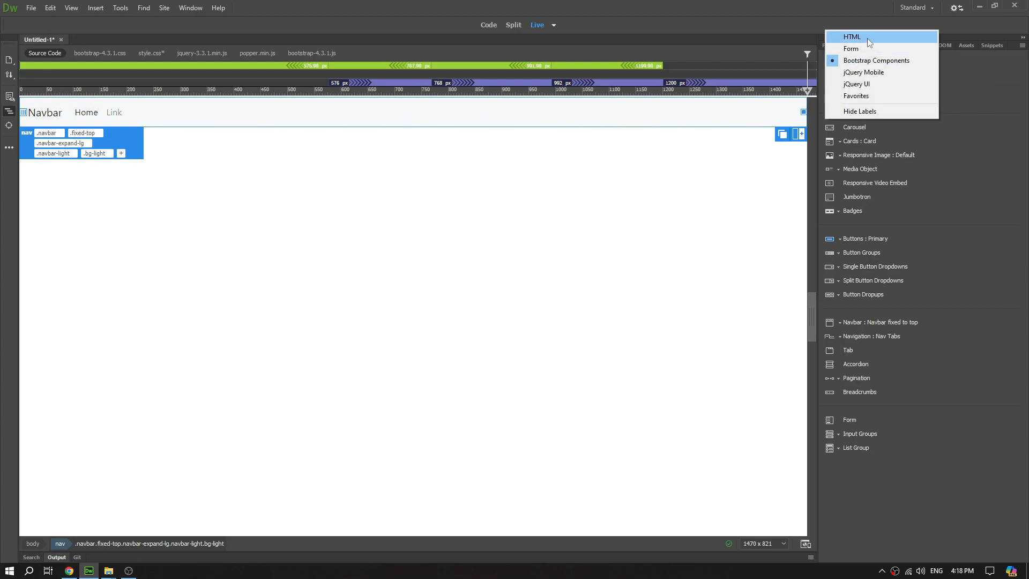
click(867, 37)
click(849, 71)
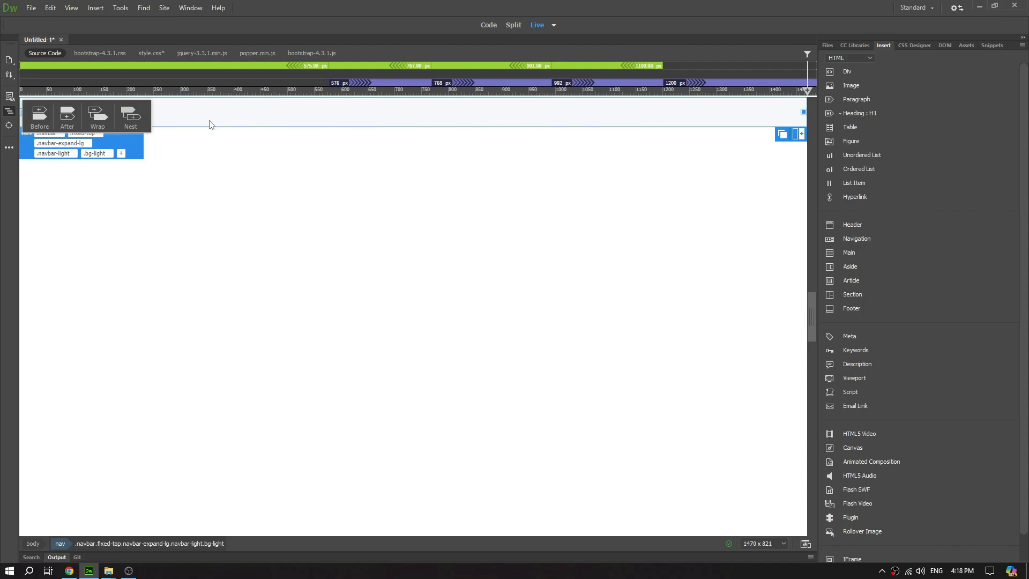
click(66, 116)
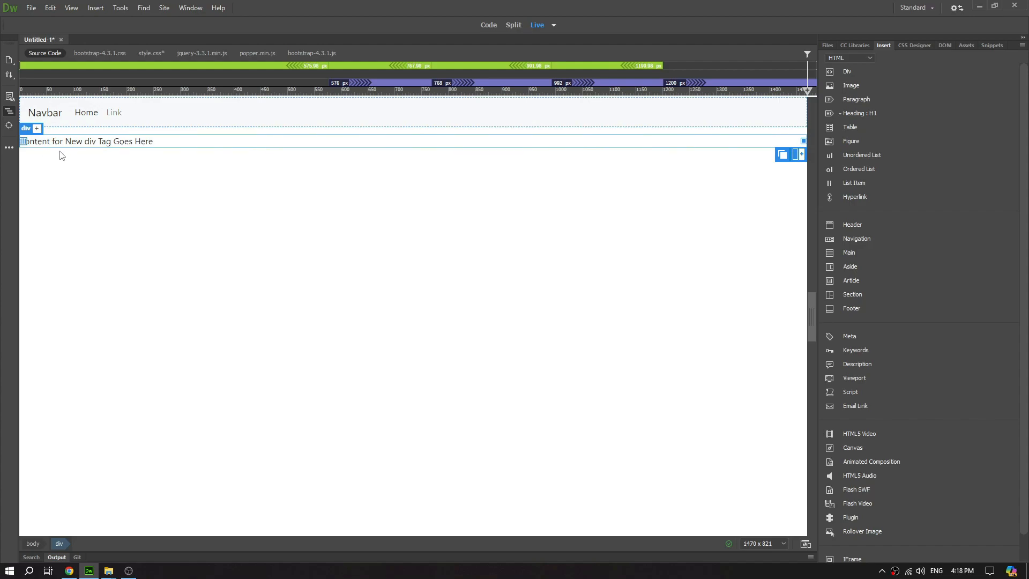
Assign the class .hero_section to the new div and choose style.css as the source for its rule
click(36, 128)
text(hero_section)
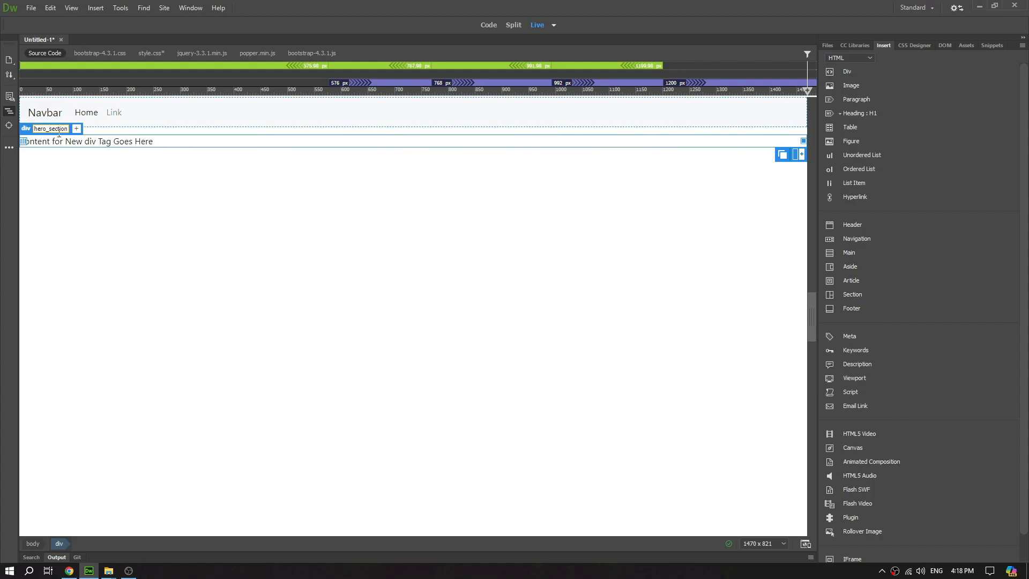
key(Return)
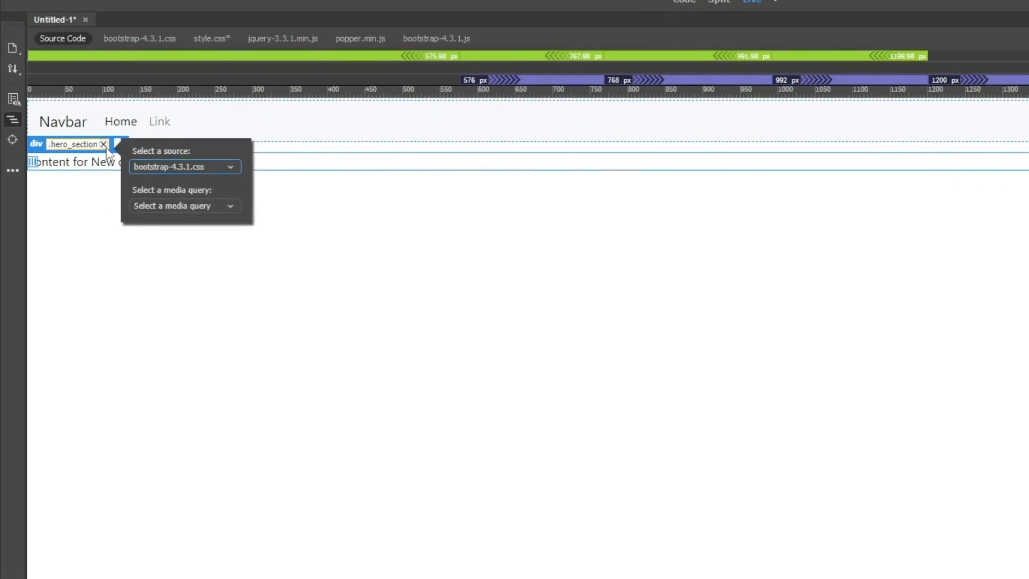
click(231, 168)
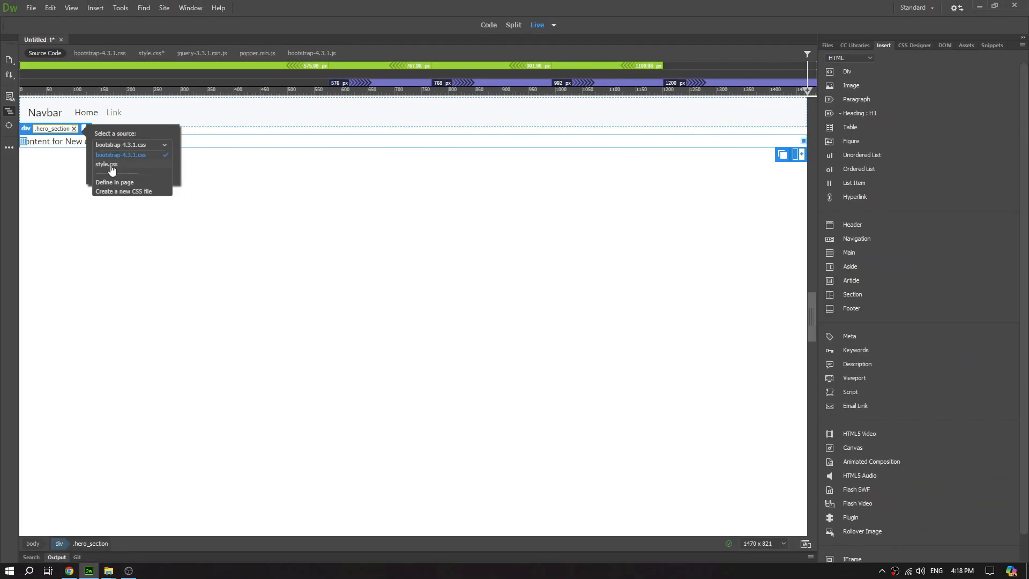
click(106, 164)
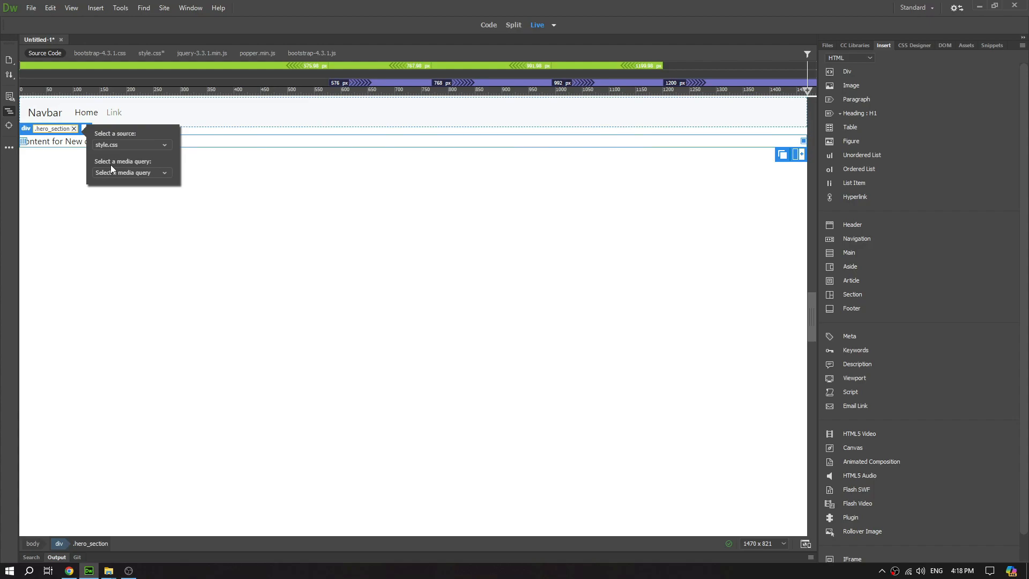
click(273, 188)
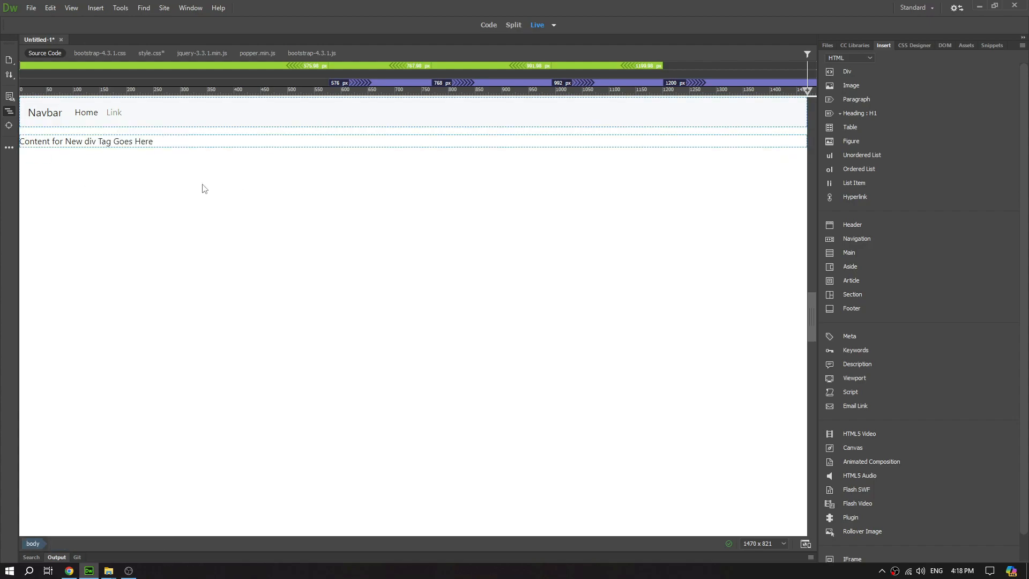
Delete the placeholder text inside the .hero_section div, leaving the div empty
click(213, 147)
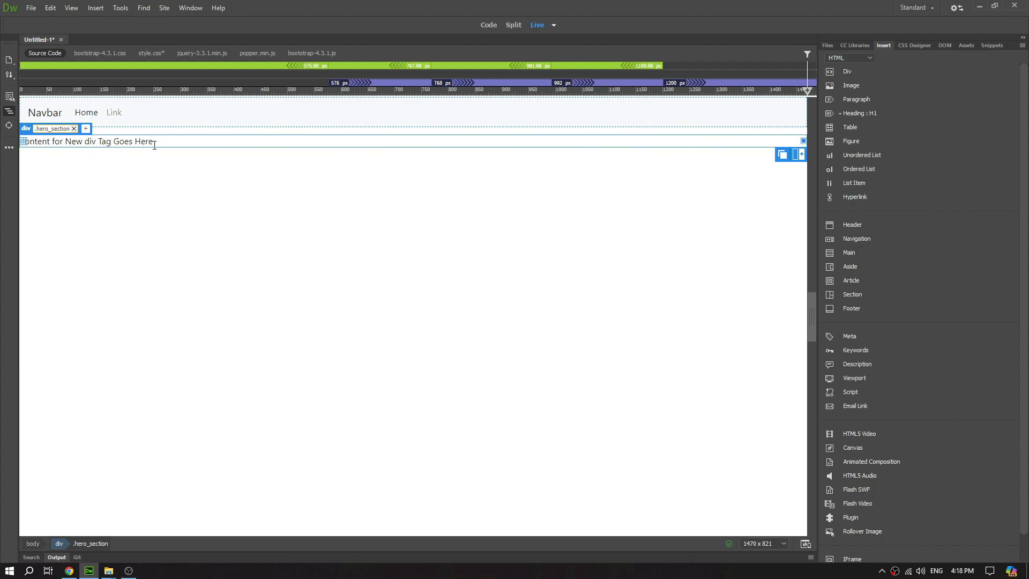
click(944, 45)
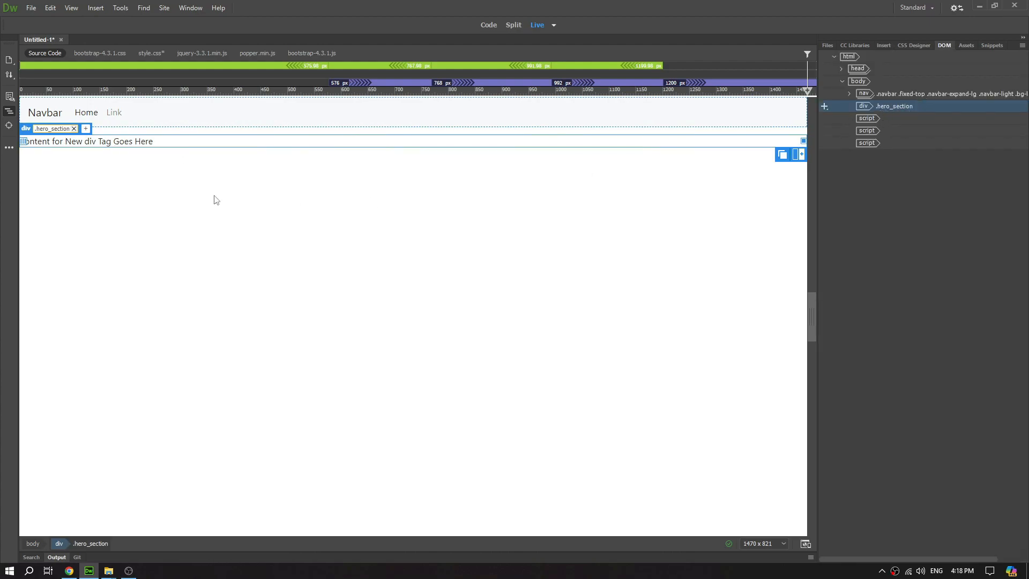
click(138, 141)
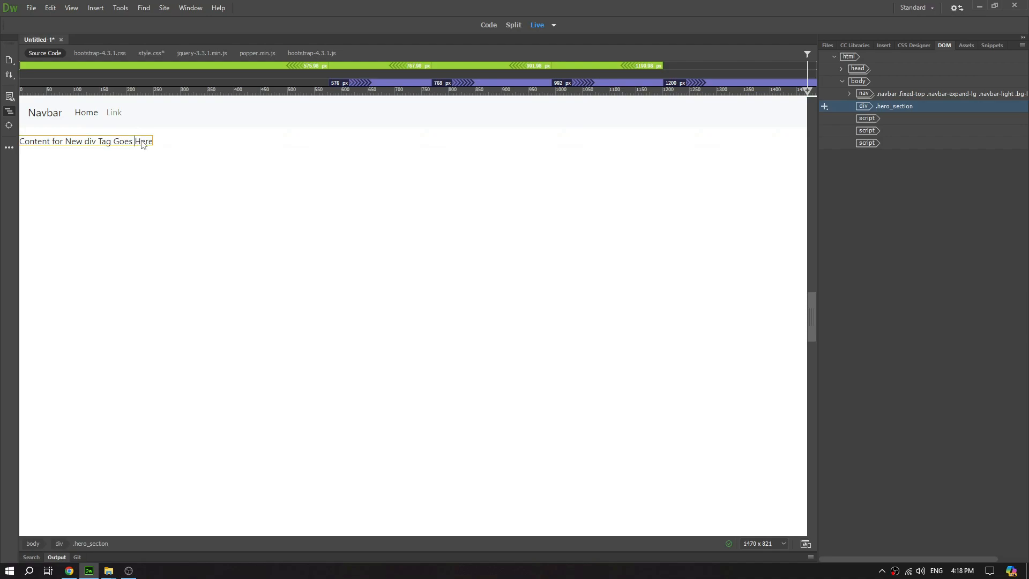
drag(153, 140, 1, 139)
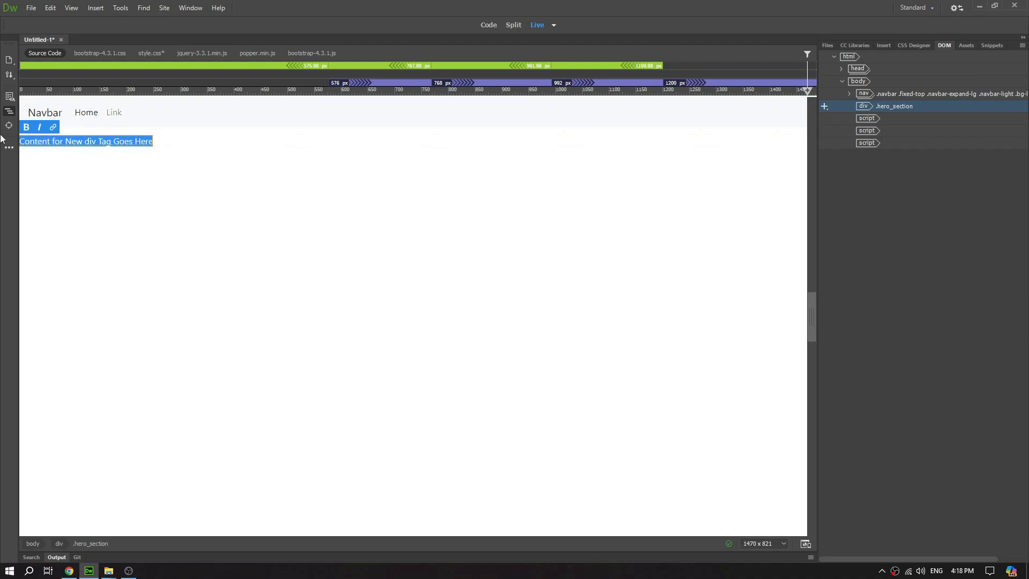
key(BackSpace)
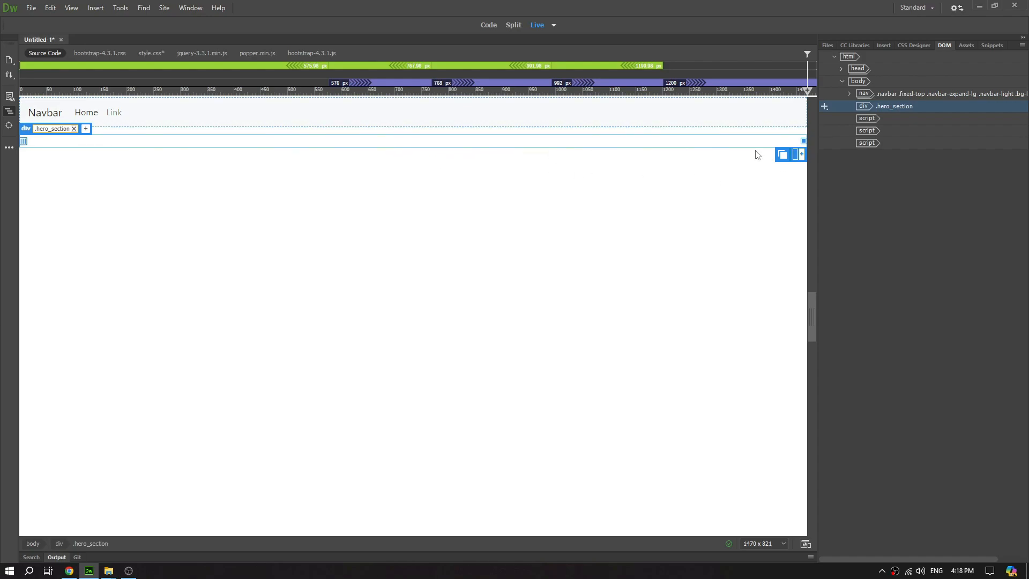
Insert the image heroBG from the images folder, nested inside the .hero_section div
click(884, 46)
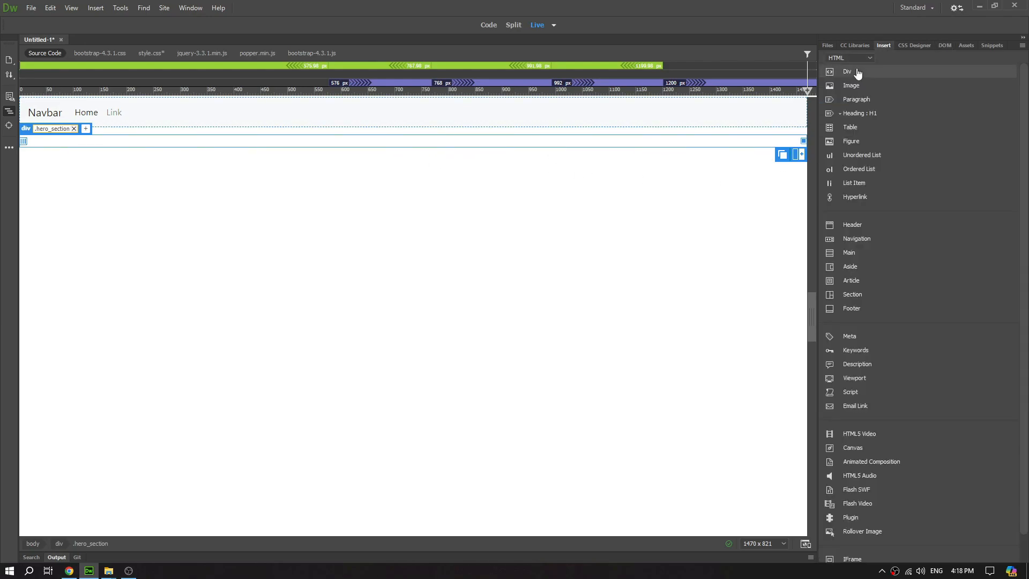
click(850, 61)
click(863, 58)
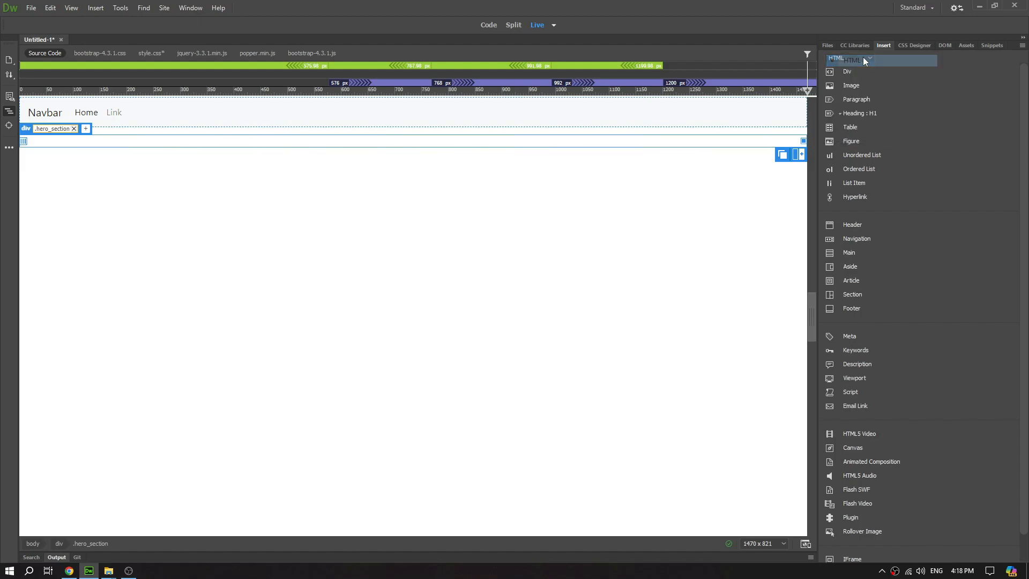
click(846, 87)
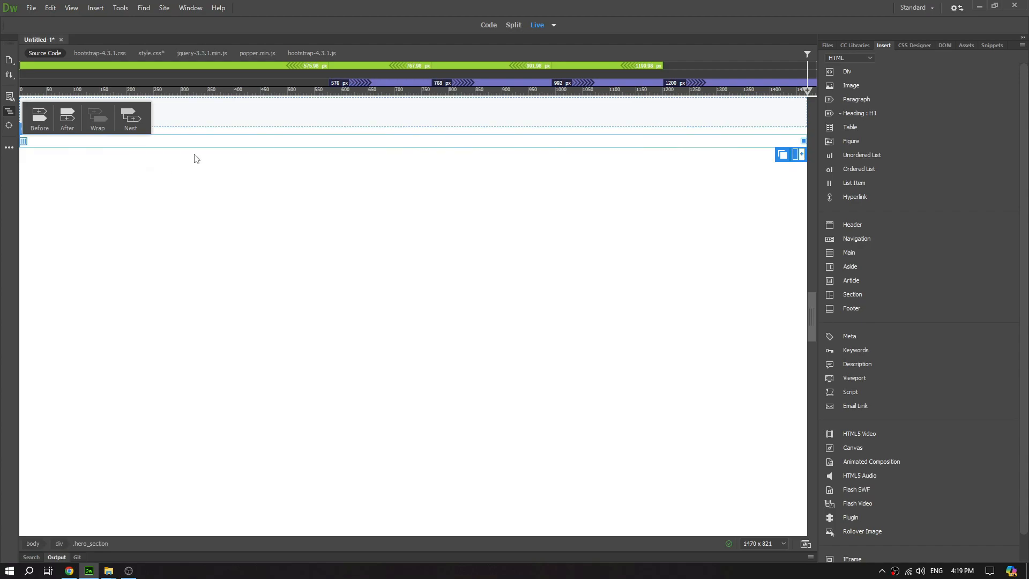
click(131, 124)
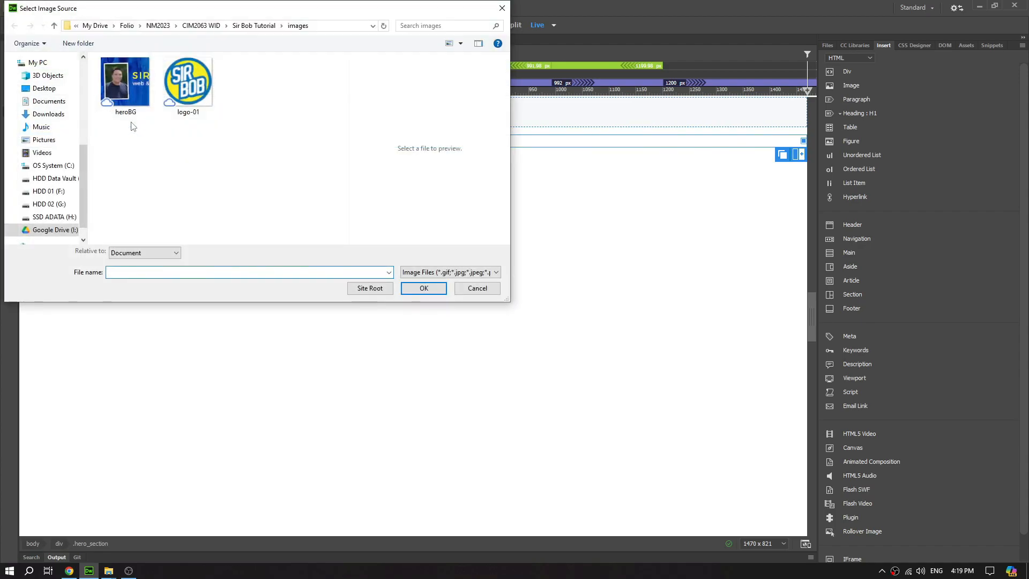
click(130, 91)
click(422, 288)
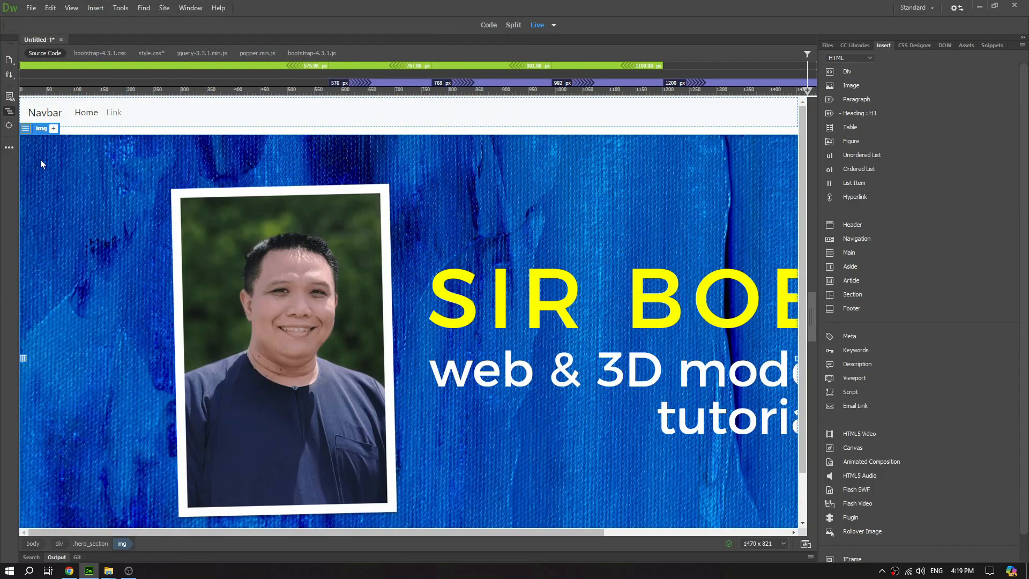
Make the hero image responsive through its Bootstrap image options
click(25, 129)
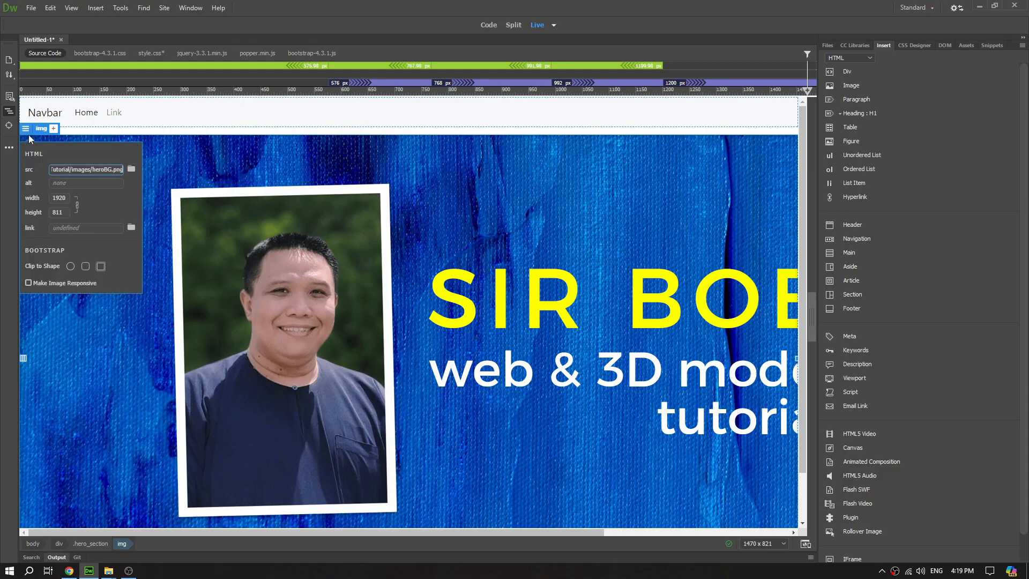
click(28, 283)
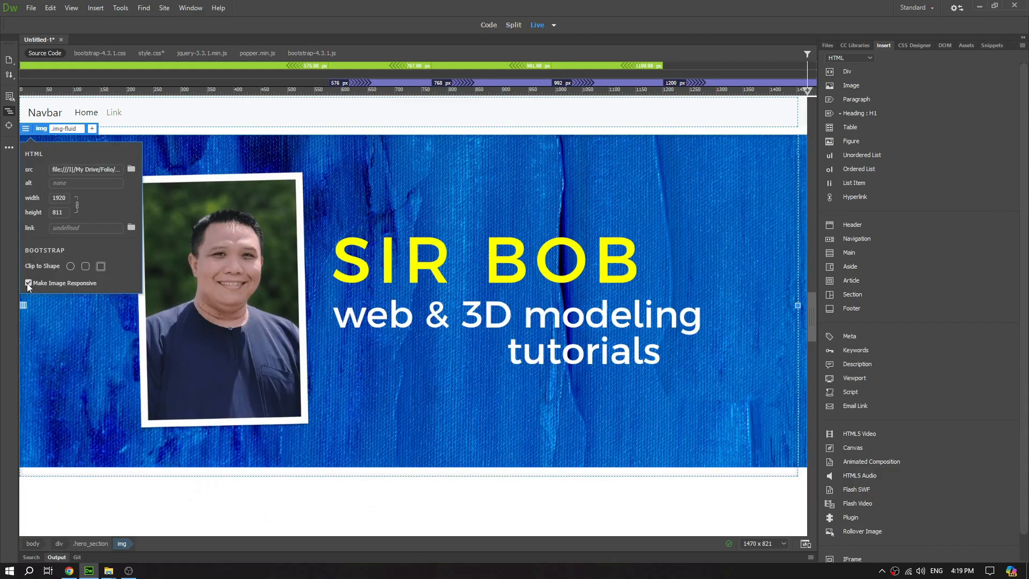
click(231, 193)
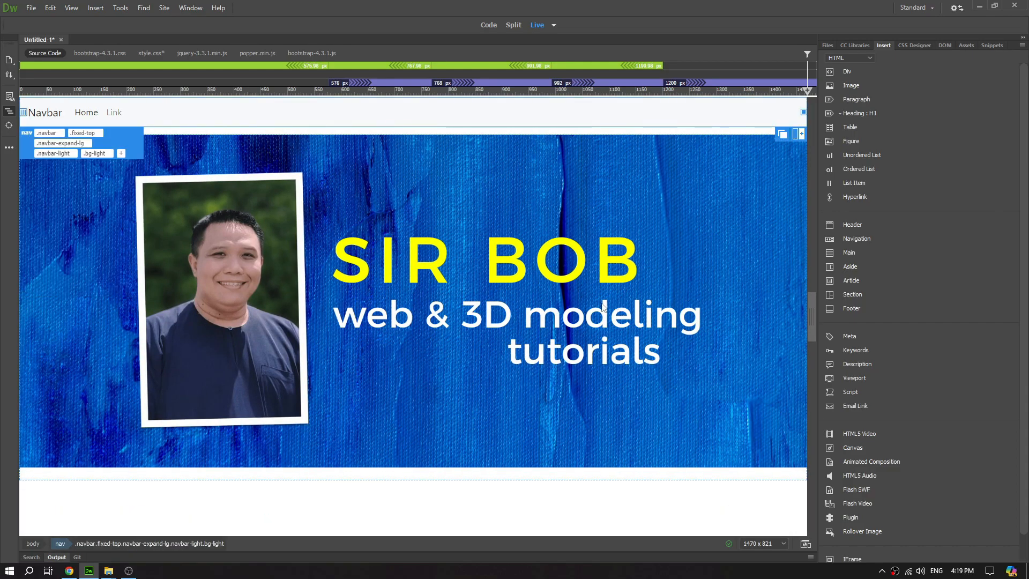